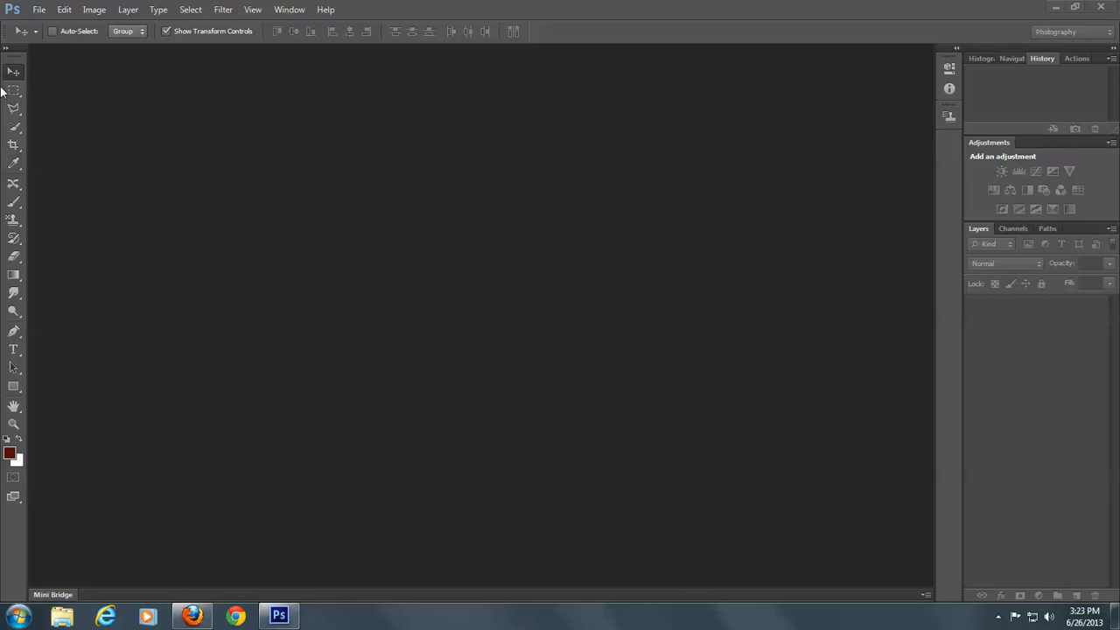
Merge StreetA, StreetB and StreetC from the Lesson 6 folder in Merge to HDR Pro with automatic source image alignment
left_click(39, 10)
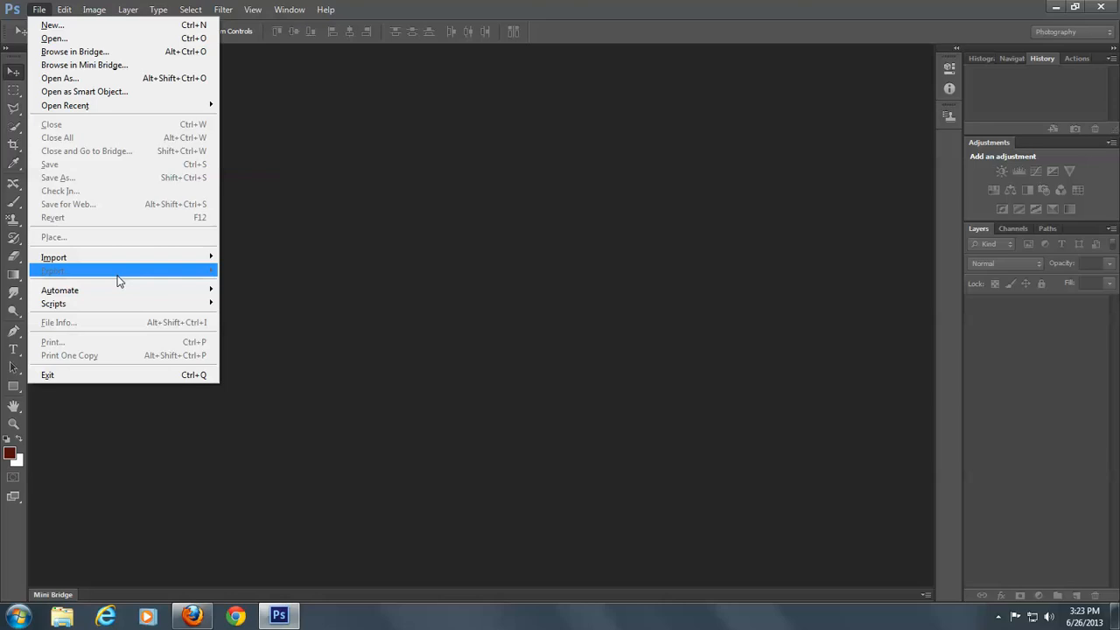
mouse_move(122, 289)
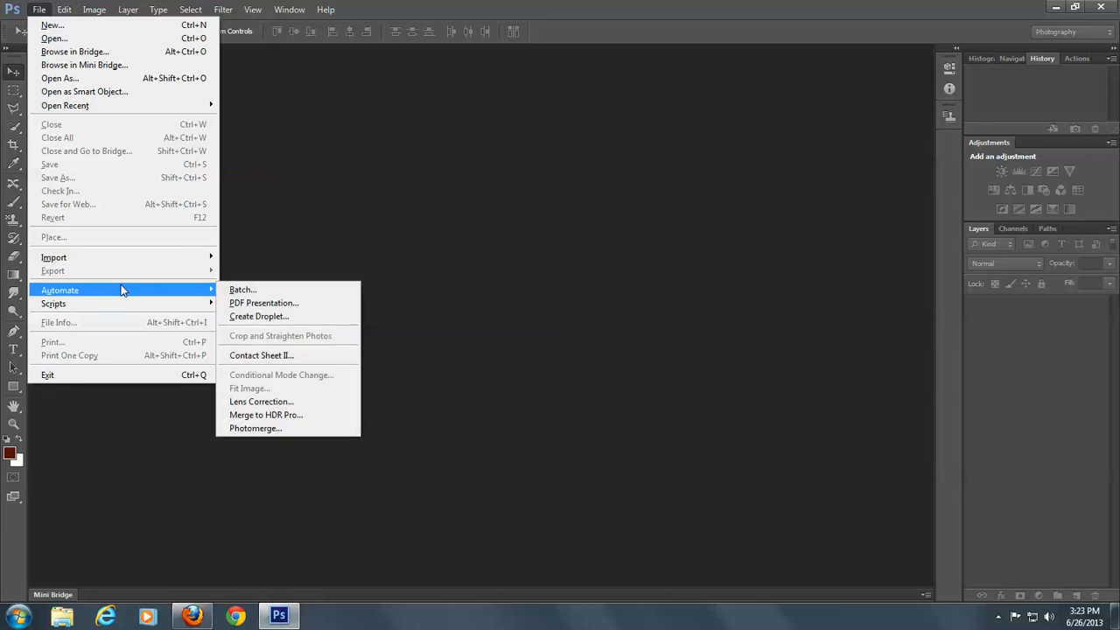
left_click(302, 423)
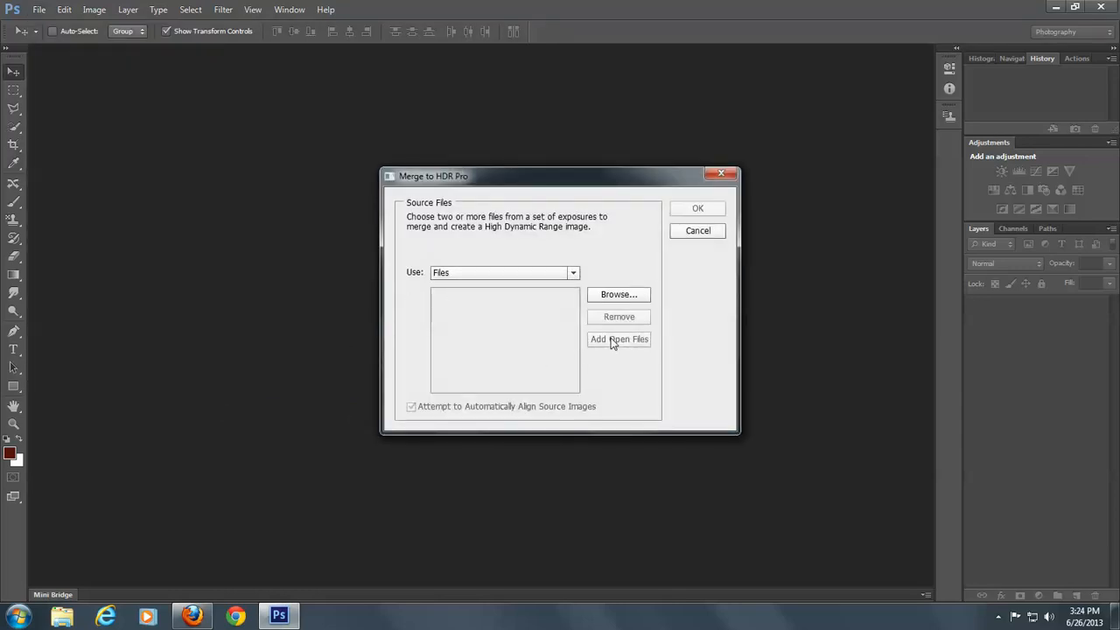
left_click(608, 297)
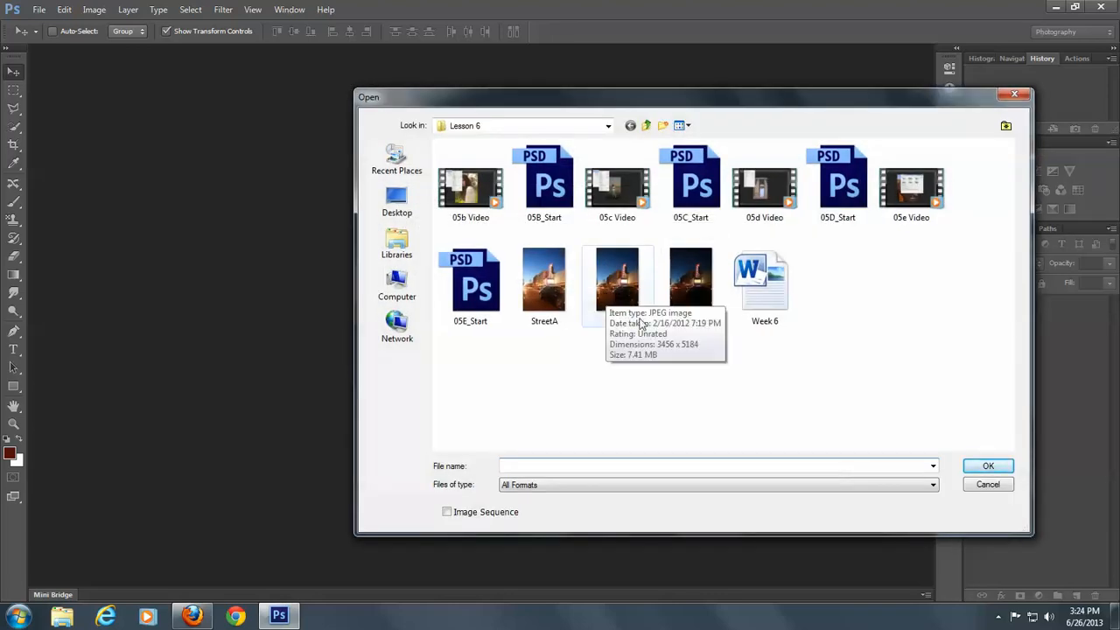
left_click(536, 298)
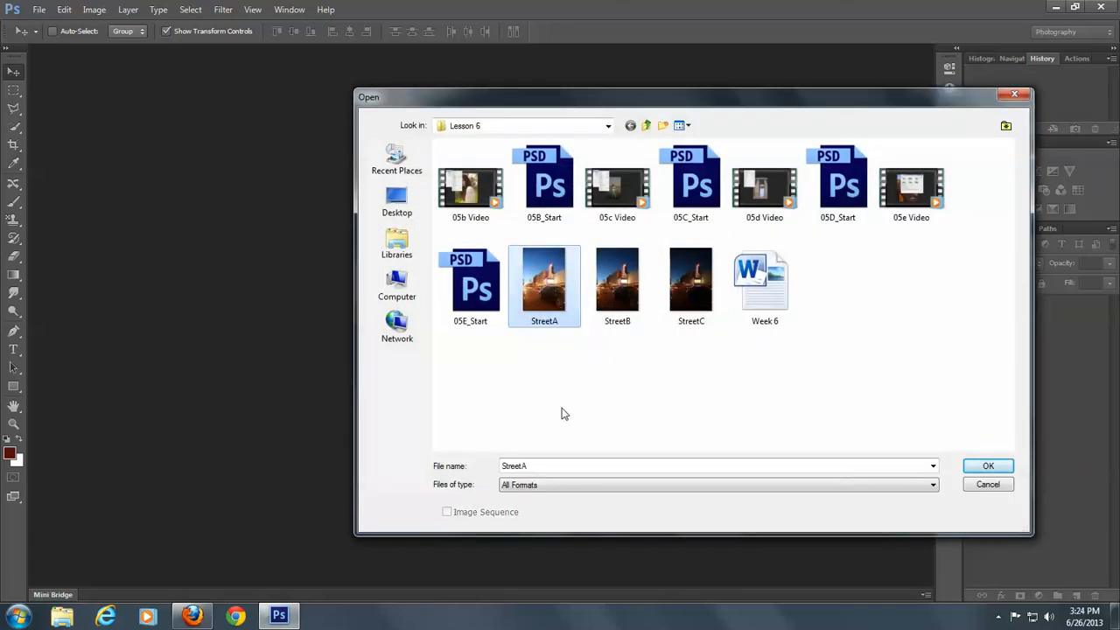
left_click(635, 297, "ctrl")
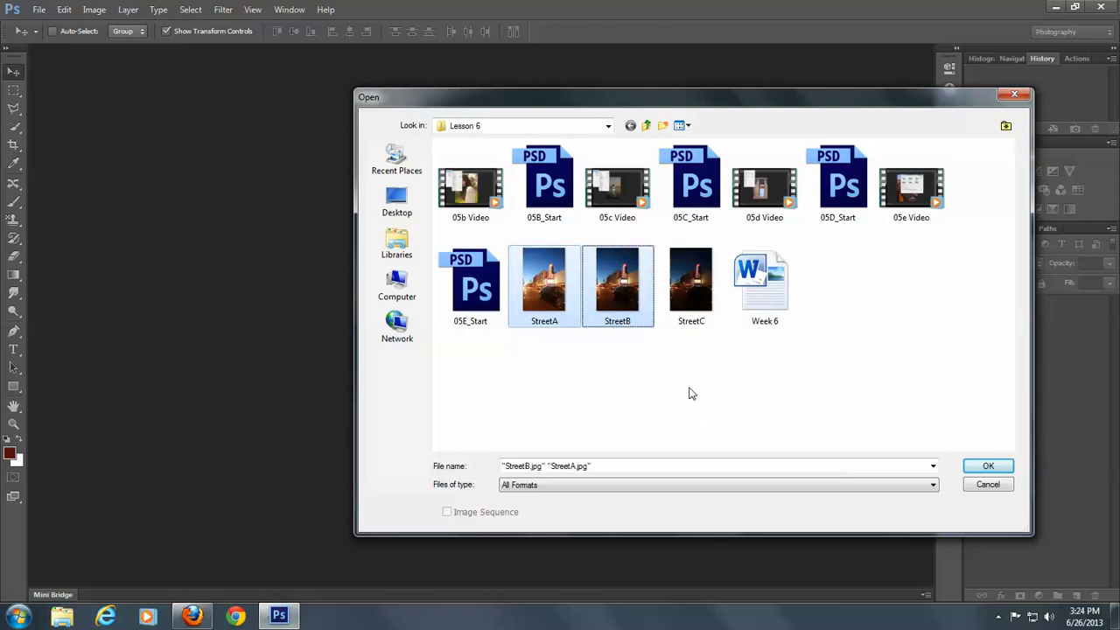
left_click(687, 281, "ctrl")
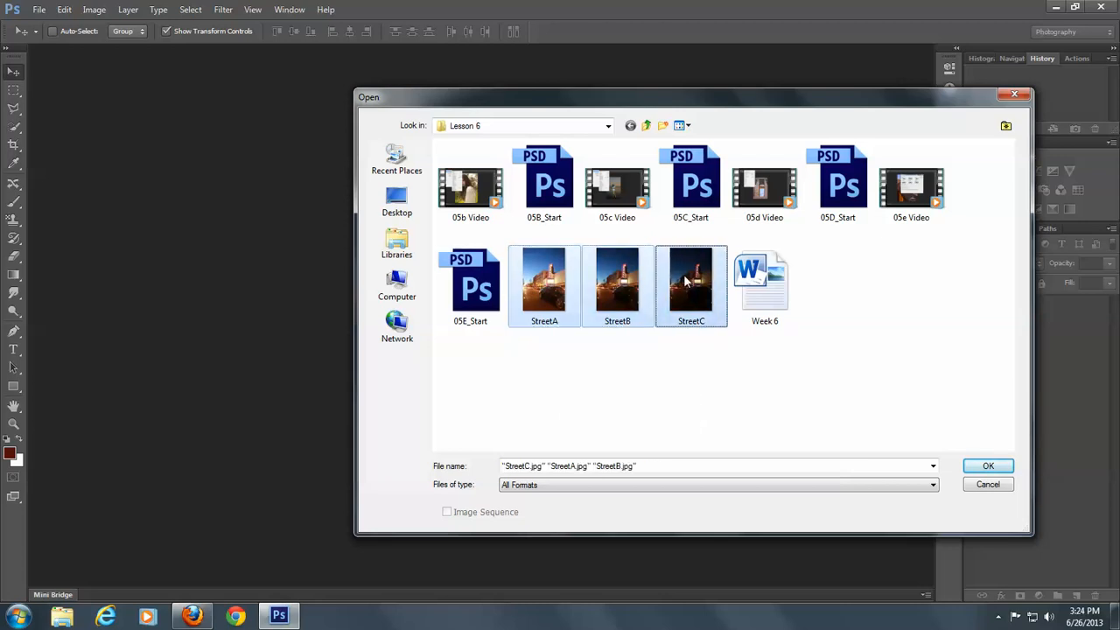
left_click(788, 465)
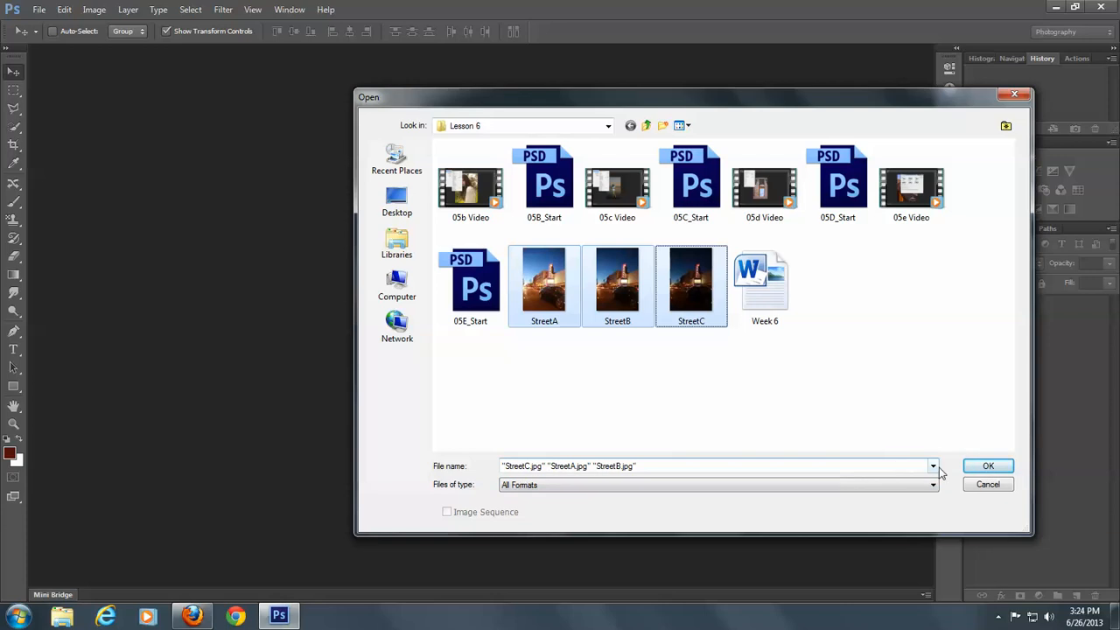
left_click(984, 467)
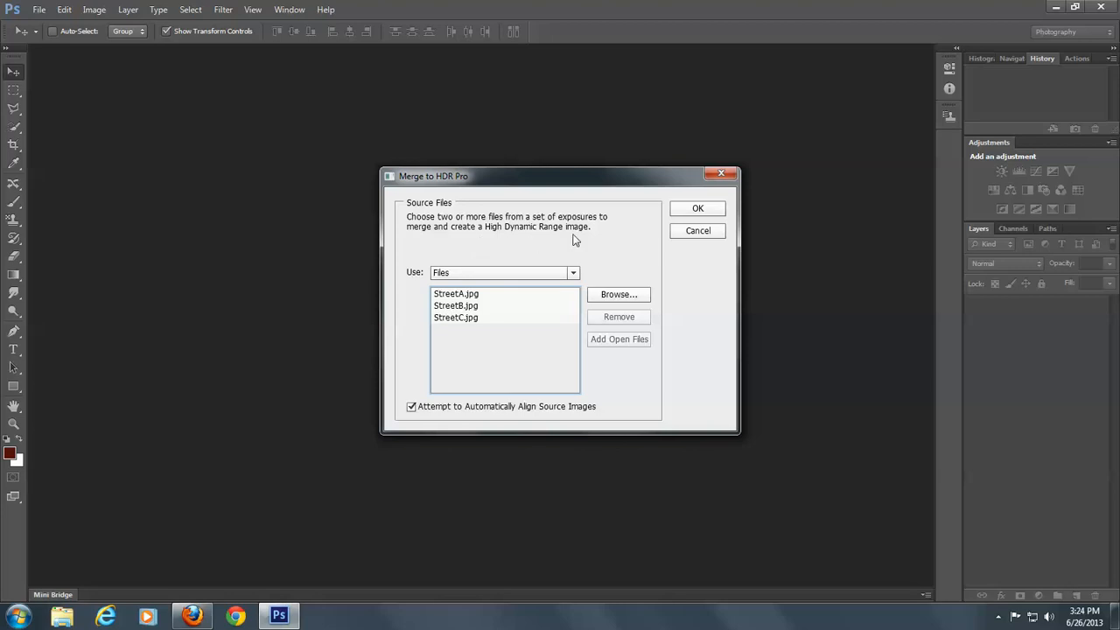
left_click(698, 209)
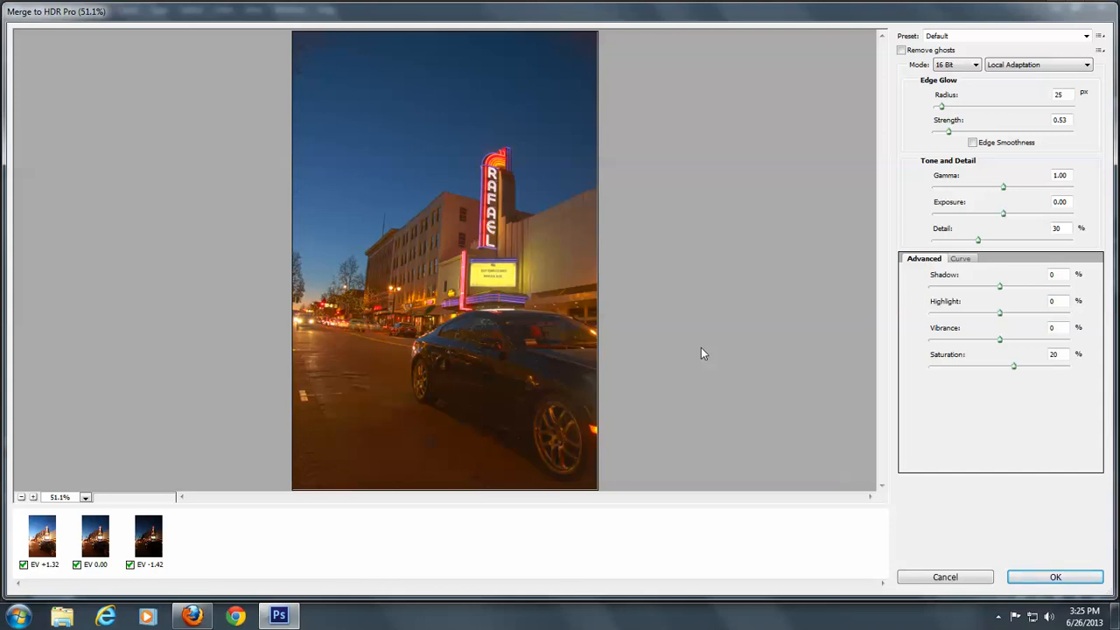
Set the Edge Glow radius to 403 px and its strength to 0.75
left_click(1065, 96)
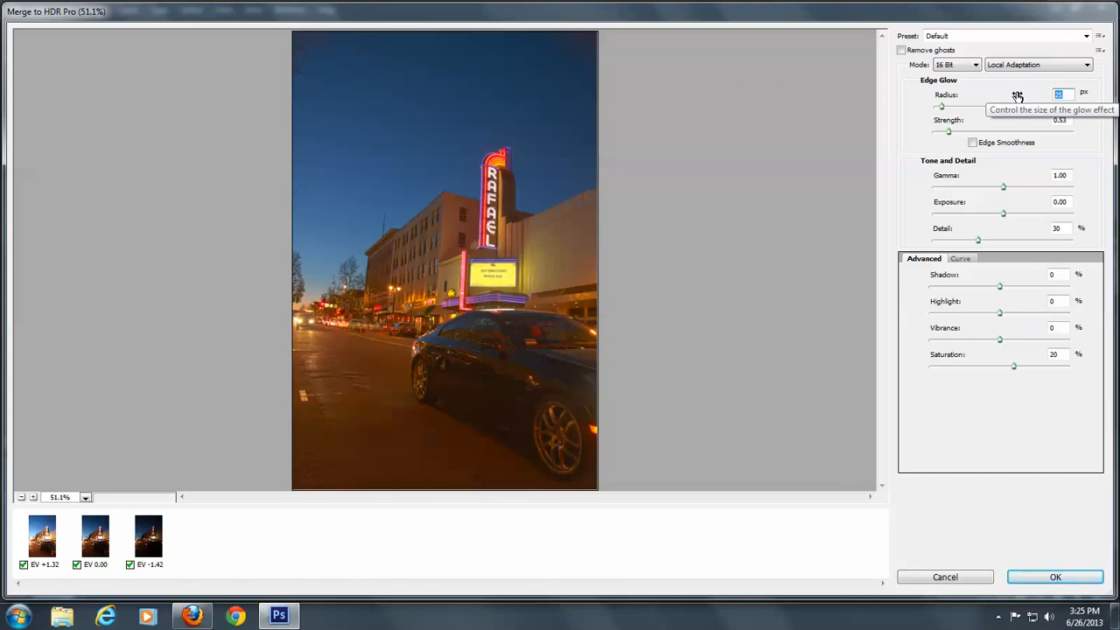
type("40")
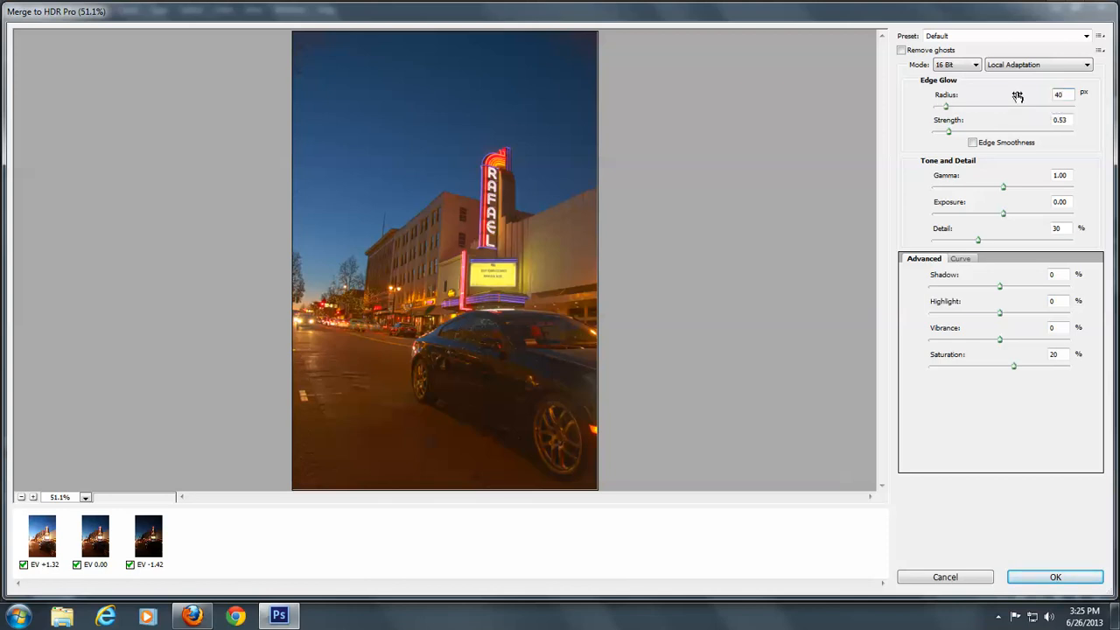
type("3")
left_click(1049, 119)
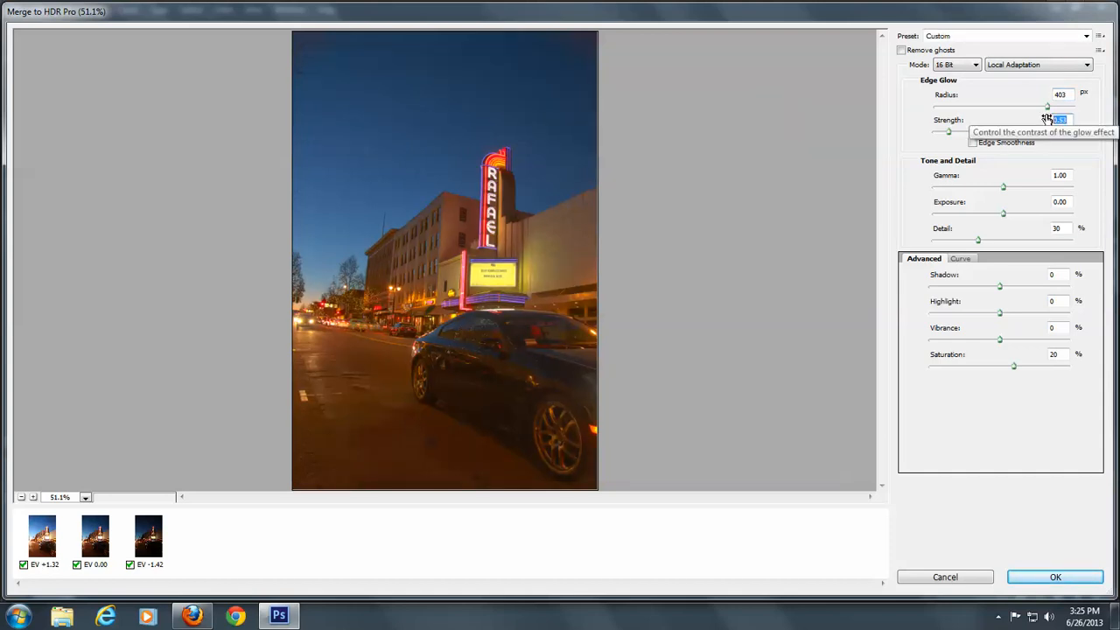
type(".75")
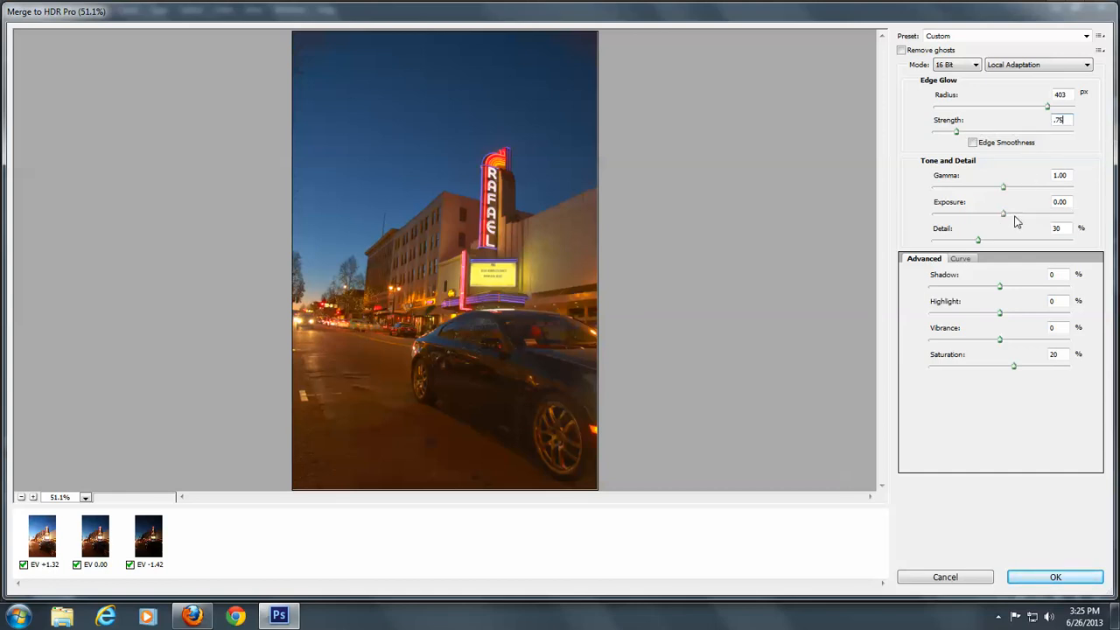
Set the HDR tone and detail values to gamma 1.15, exposure 0.30 and detail 300%
left_click(1066, 175)
left_click_drag(1067, 174, 1060, 188)
type("15")
type(".")
left_click(1061, 203)
key("BackSpace")
type("3")
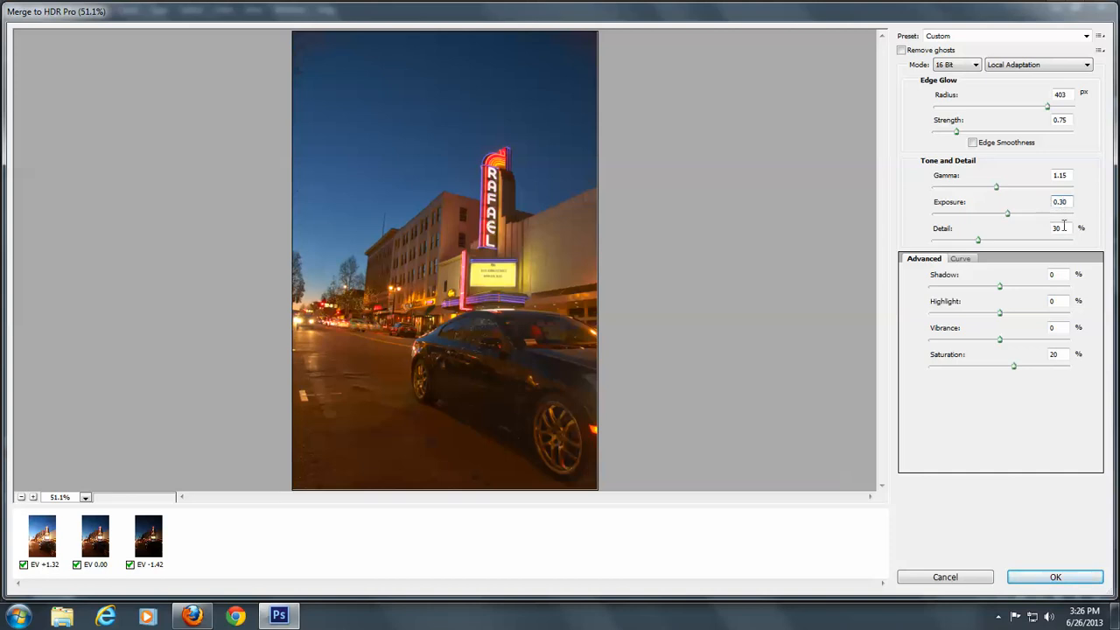
left_click(1064, 229)
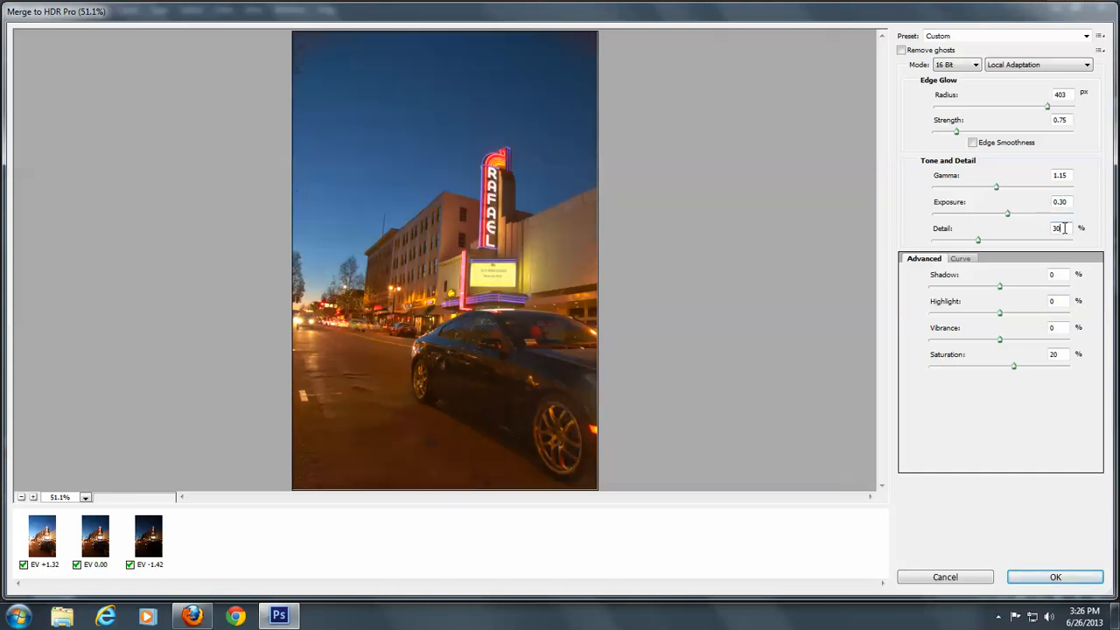
type("0")
Set the advanced HDR shadow value to 2% and the highlight value to 11%
left_click(1060, 274)
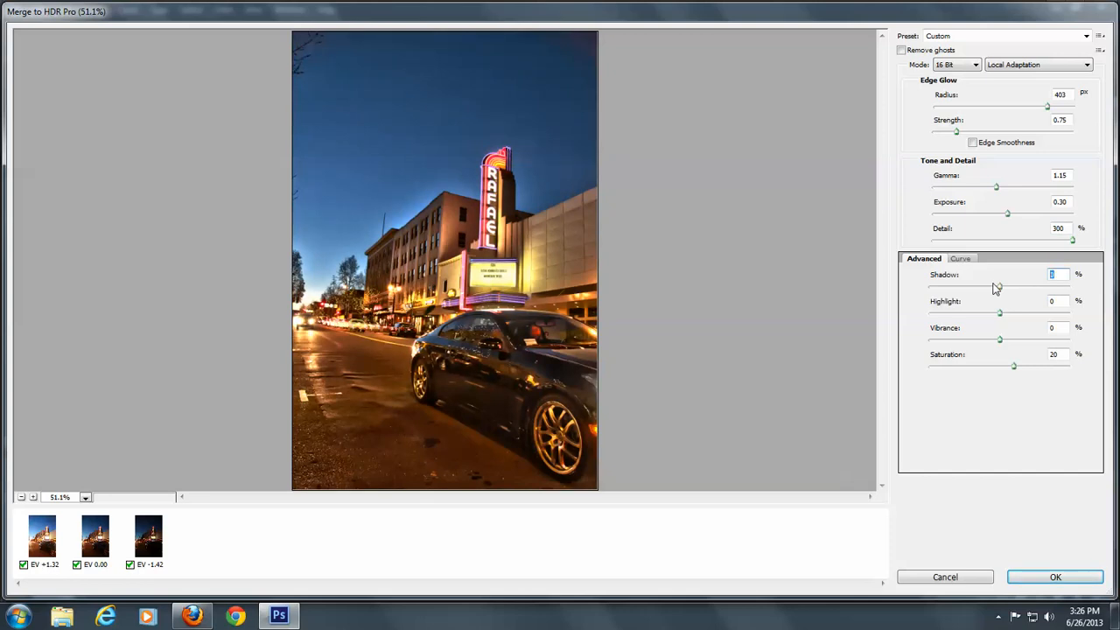
type("2")
left_click(1055, 301)
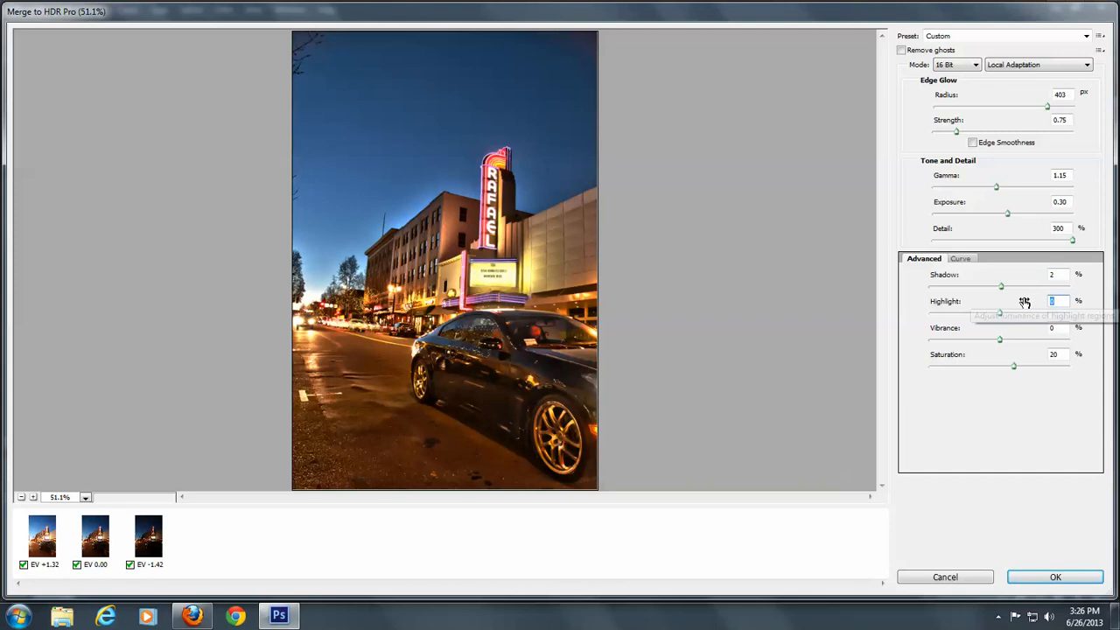
type("11")
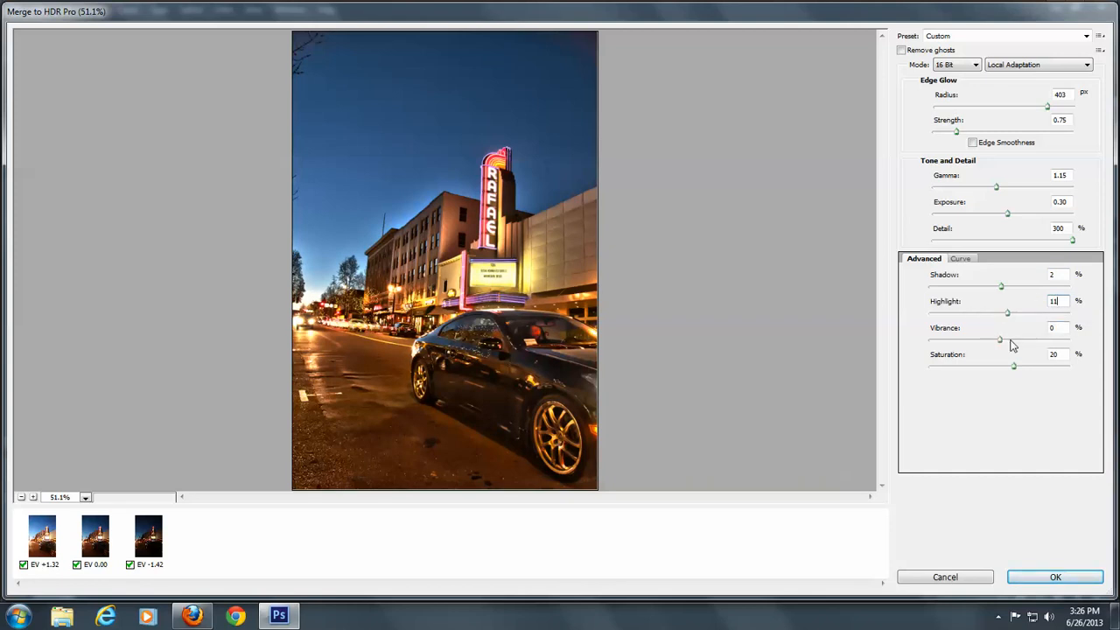
Set vibrance to 65% and saturation to 55%, and create the merged HDR image
double_click(1057, 326)
type("65")
left_click(1014, 365)
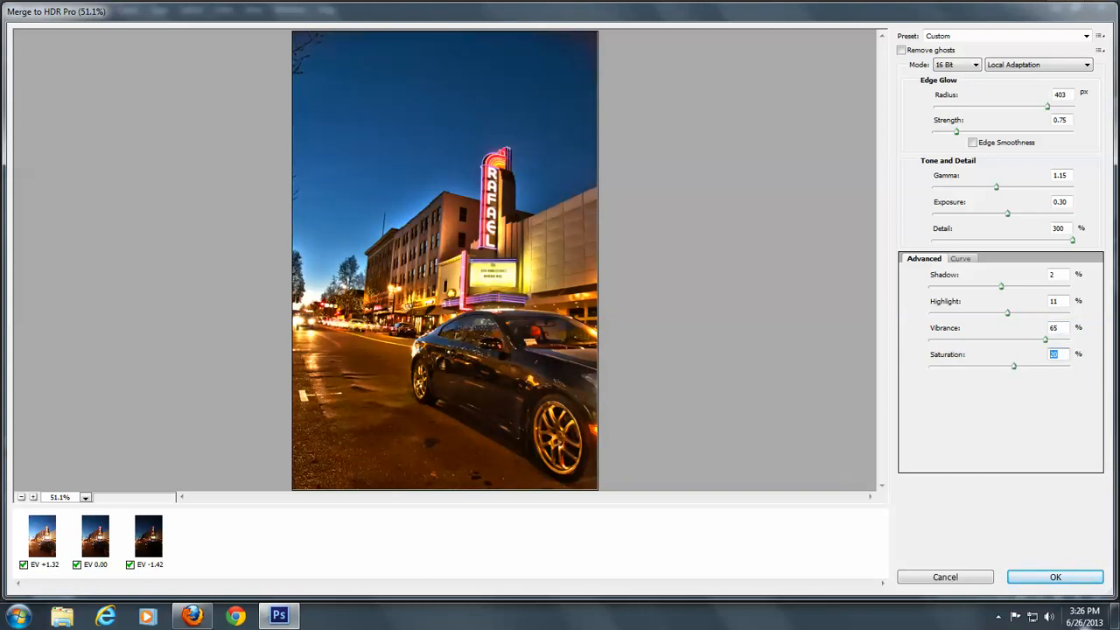
type("55")
left_click(1072, 577)
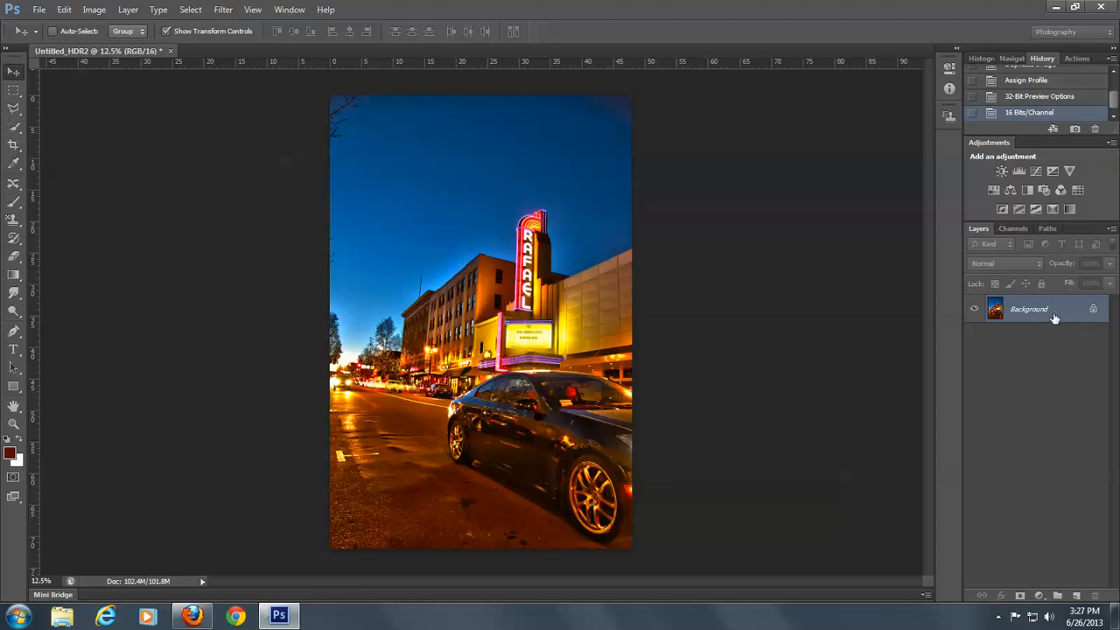
Duplicate the Background layer and apply the last used Lens Correction filter to the copy twice
left_click_drag(1047, 309, 1075, 595)
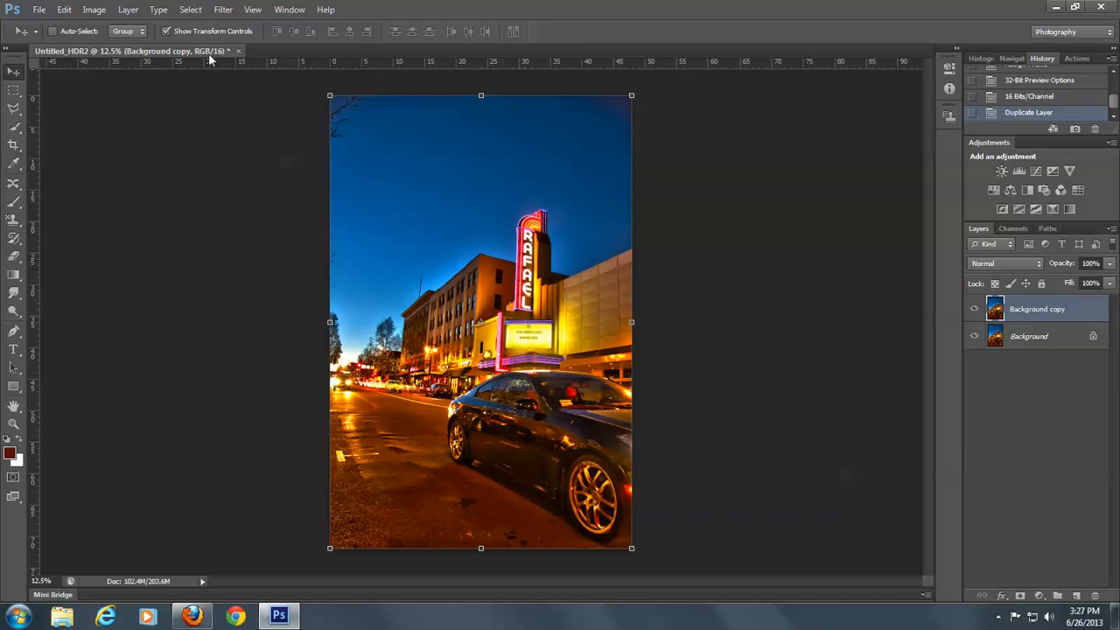
left_click(254, 11)
mouse_move(233, 12)
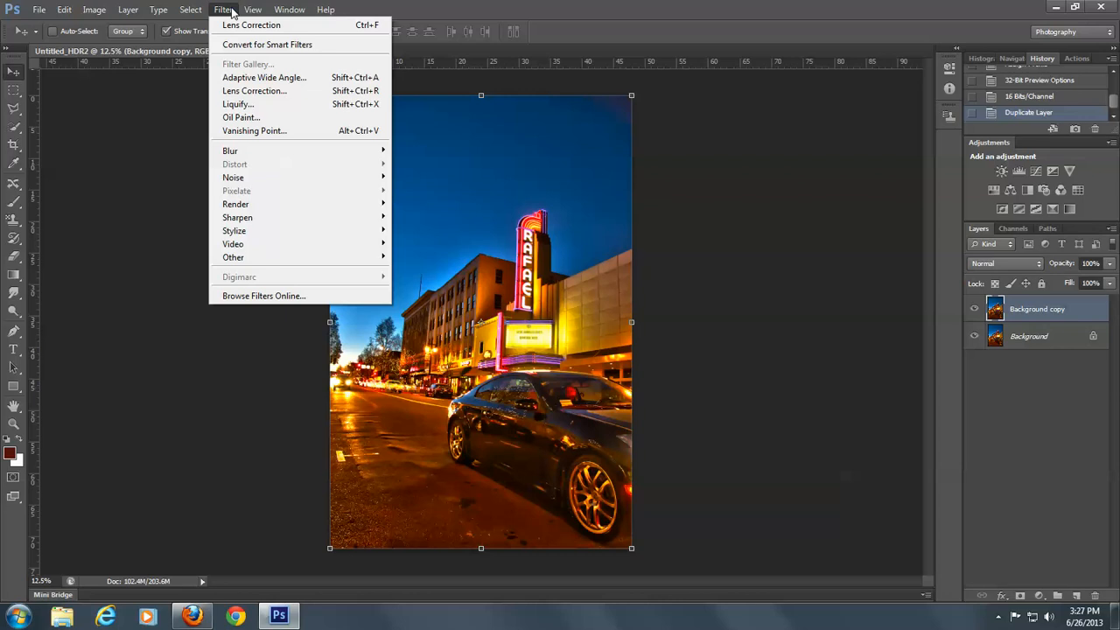
left_click(234, 25)
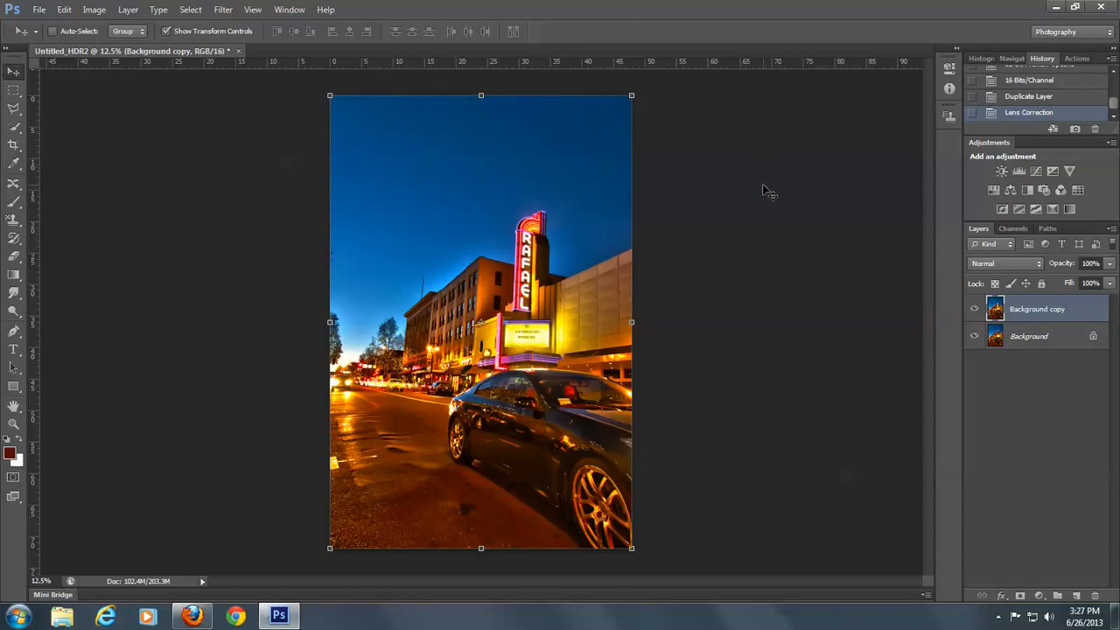
left_click(225, 10)
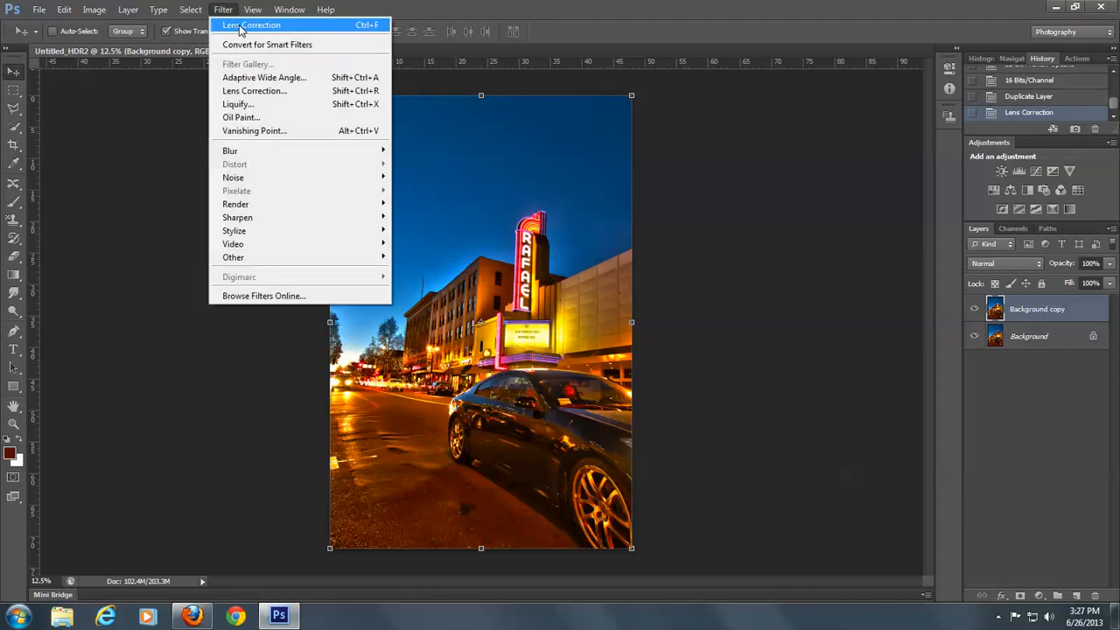
left_click(236, 25)
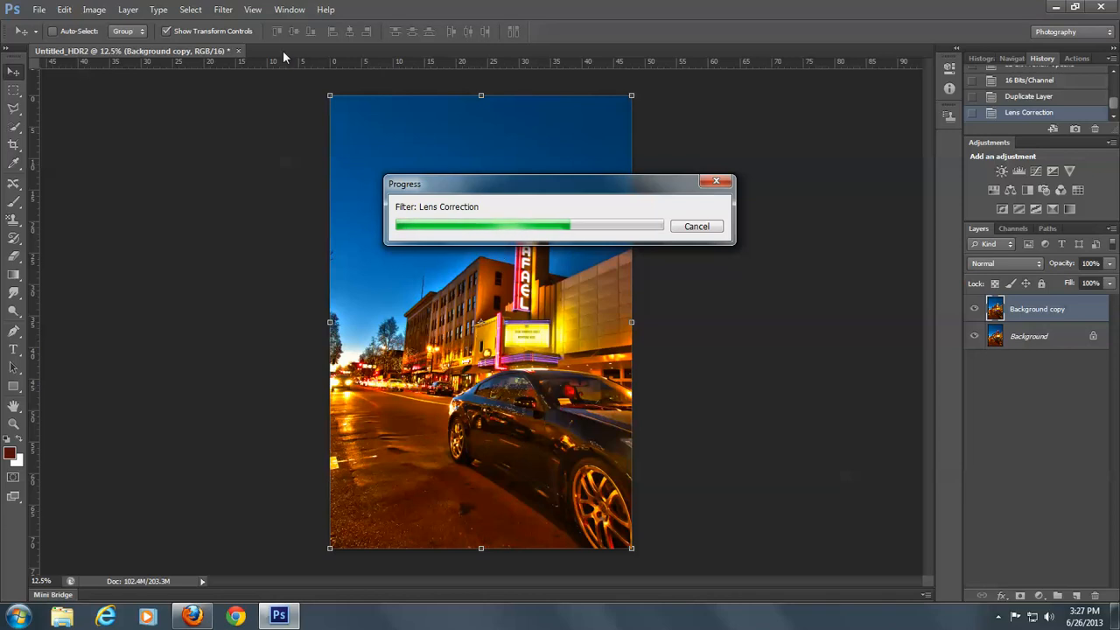
left_click(222, 10)
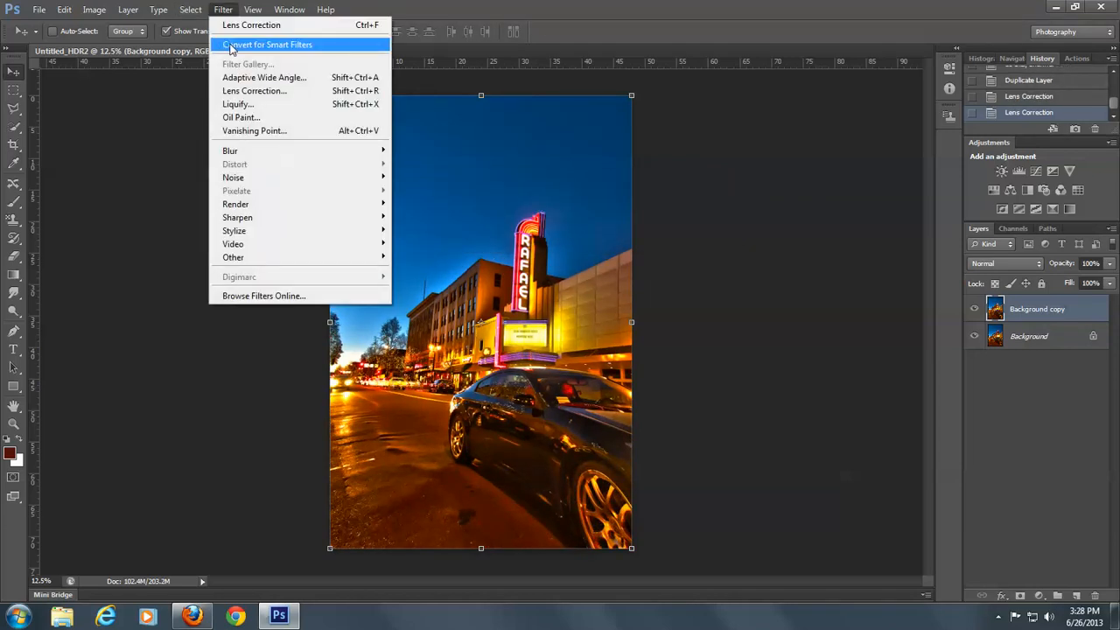
left_click(245, 93)
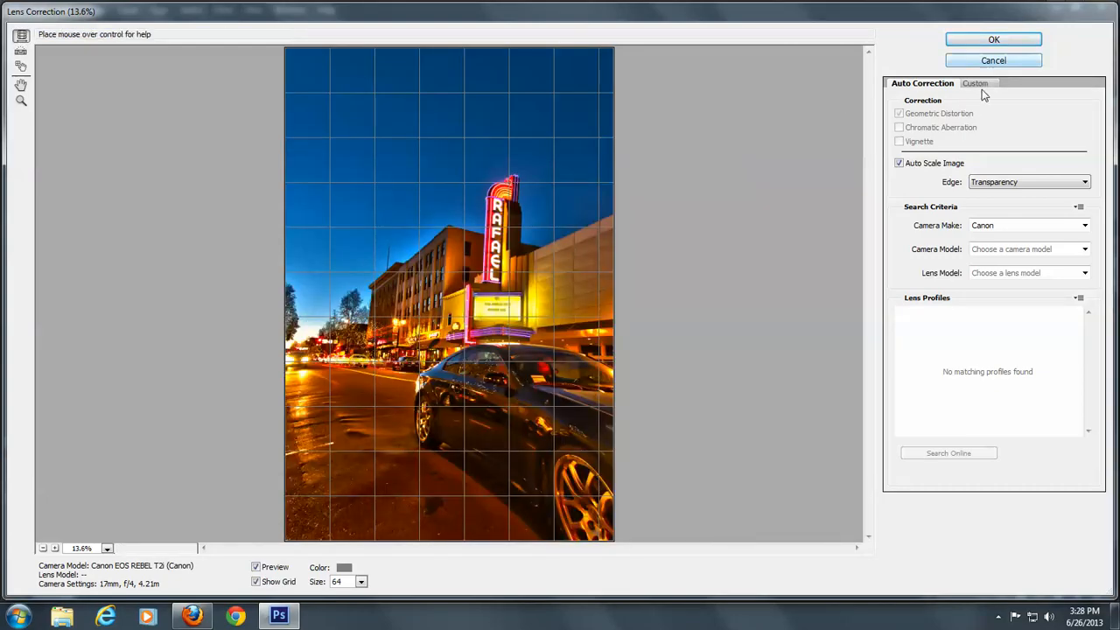
left_click(977, 83)
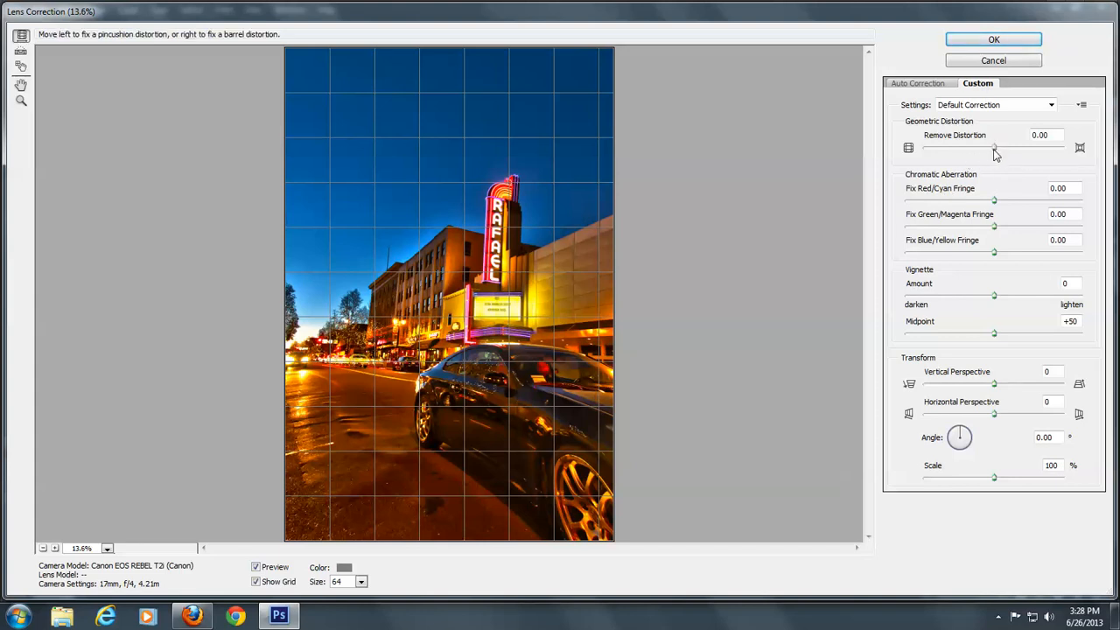
left_click(995, 148)
mouse_move(995, 149)
left_mouse_down()
mouse_move(971, 151)
mouse_move(994, 160)
left_mouse_up()
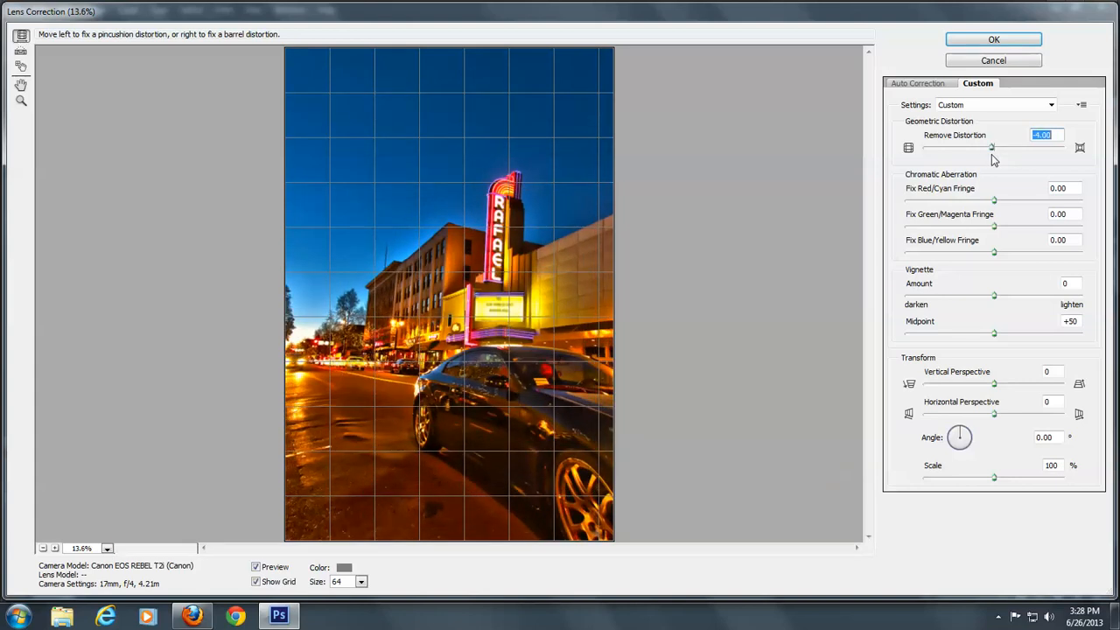
left_click(1026, 63)
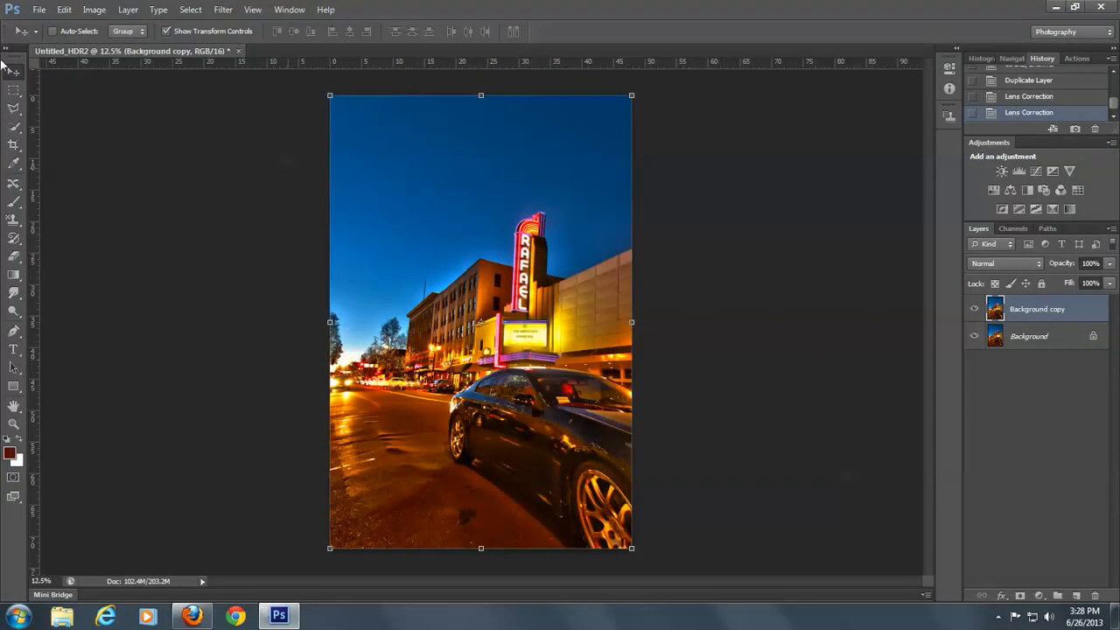
Distort the Background copy by pulling its upper-left corner outward, check the building's vertical edge with a vertical guide, and apply the transformation
left_click(65, 9)
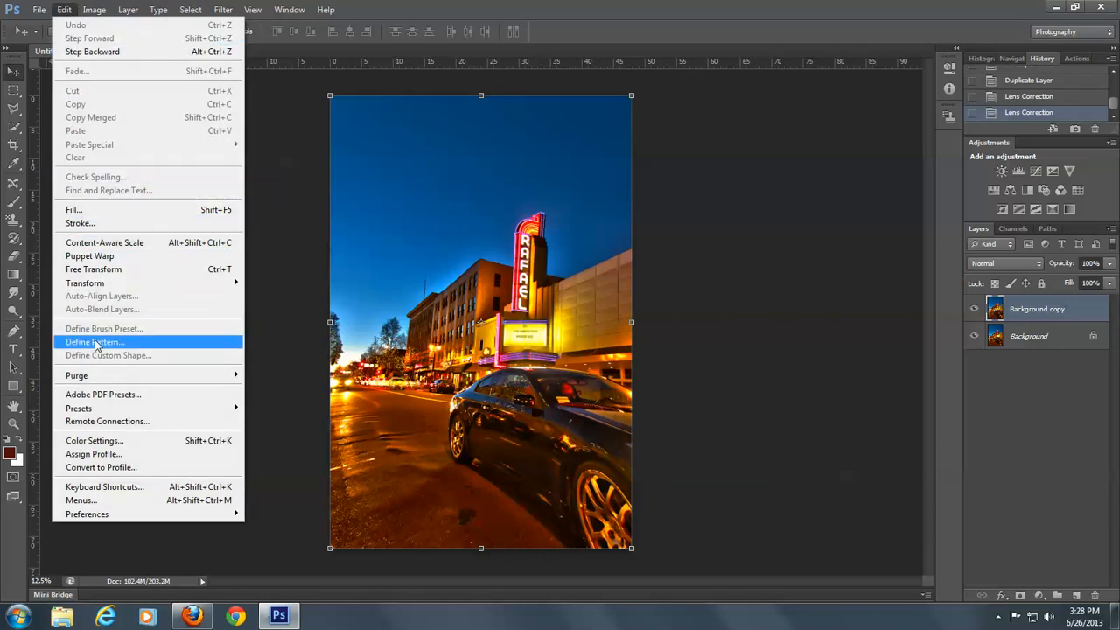
mouse_move(96, 287)
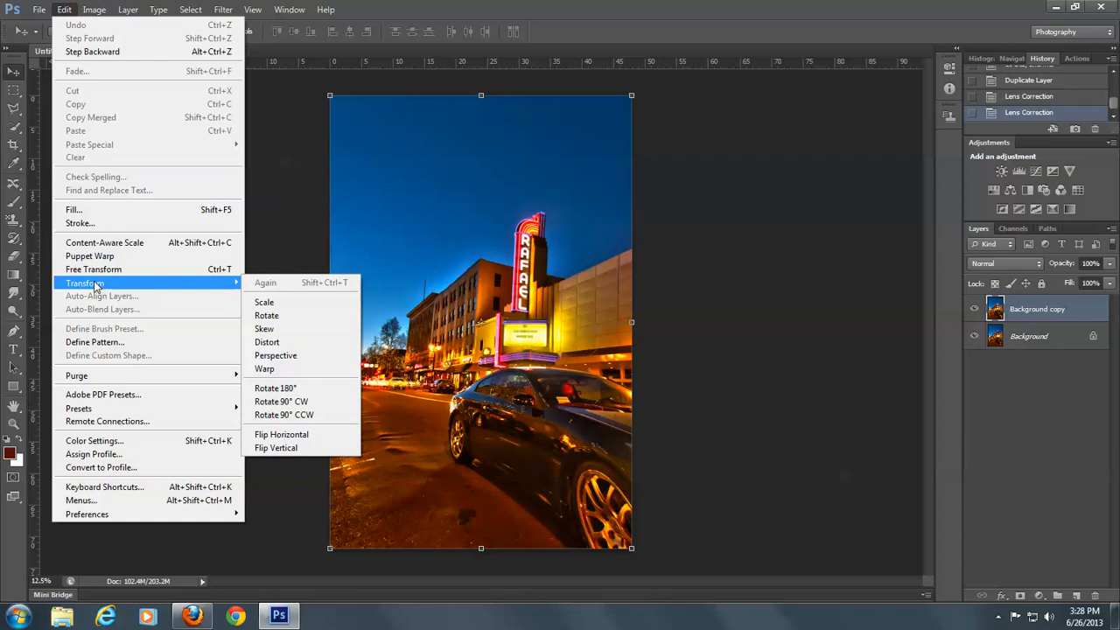
left_click(267, 342)
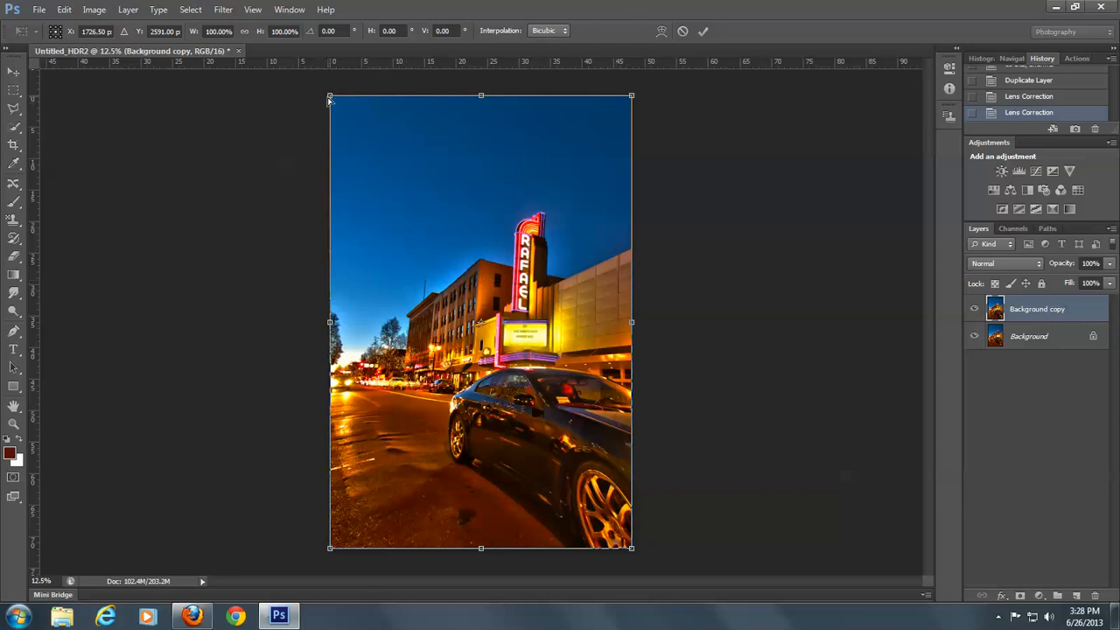
left_click_drag(329, 99, 272, 81)
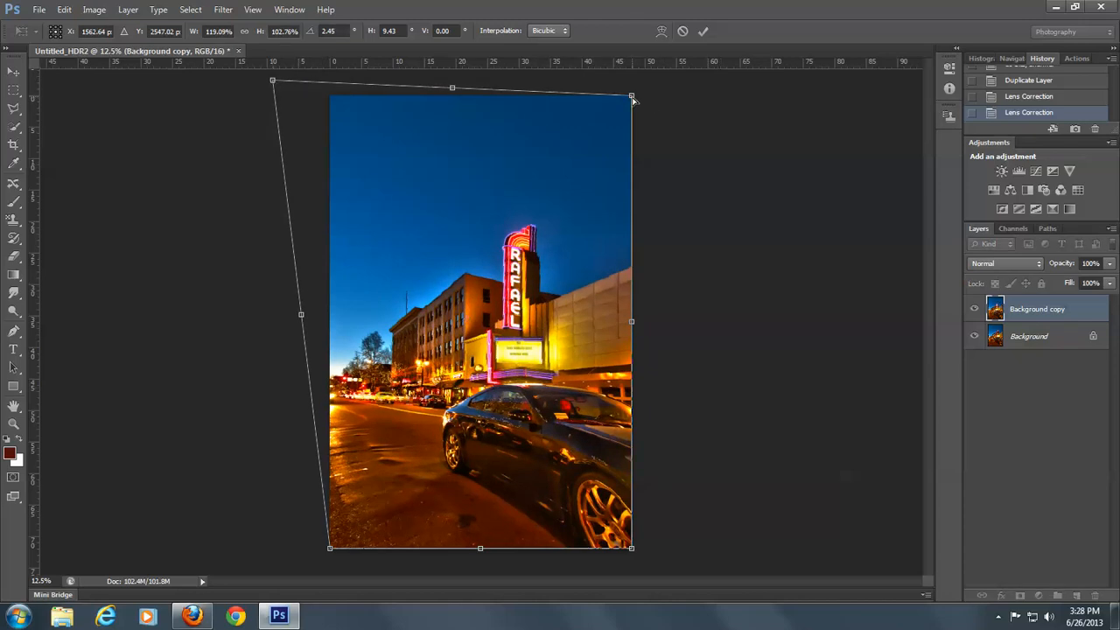
left_click_drag(631, 96, 631, 96)
left_click_drag(32, 320, 392, 326)
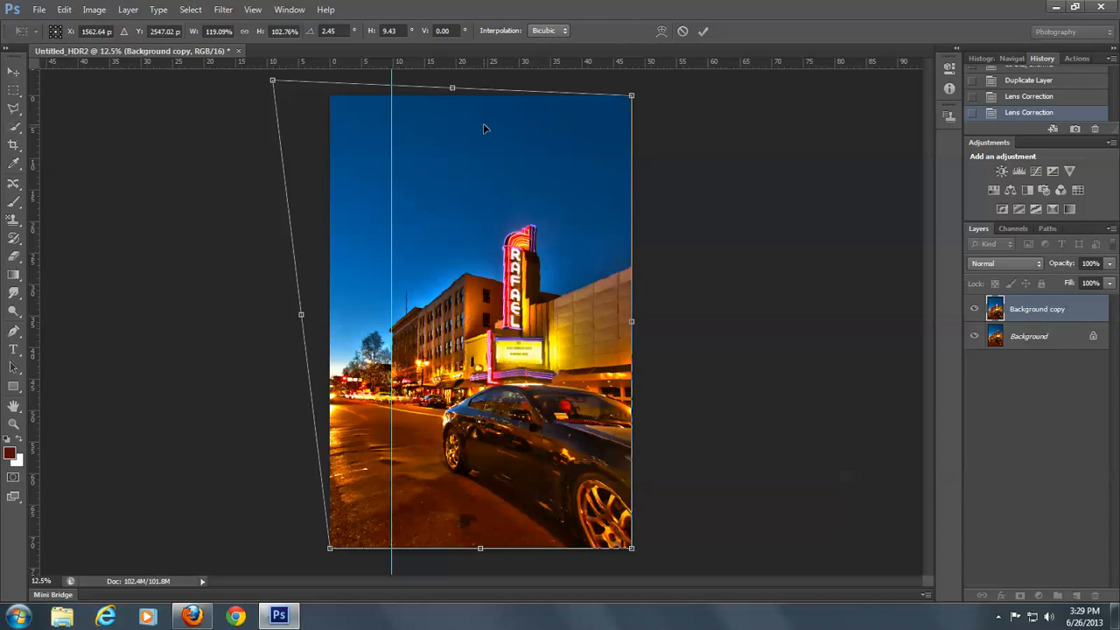
mouse_move(33, 288)
left_mouse_down()
mouse_move(508, 308)
mouse_move(37, 294)
left_mouse_up()
left_click(703, 31)
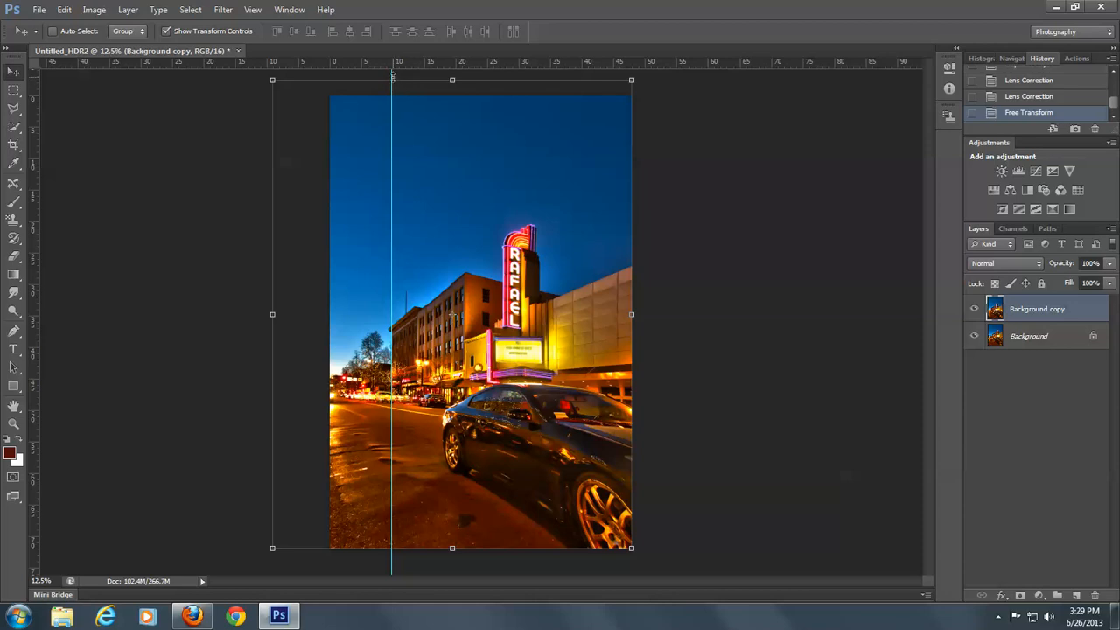
left_click_drag(391, 78, 391, 93)
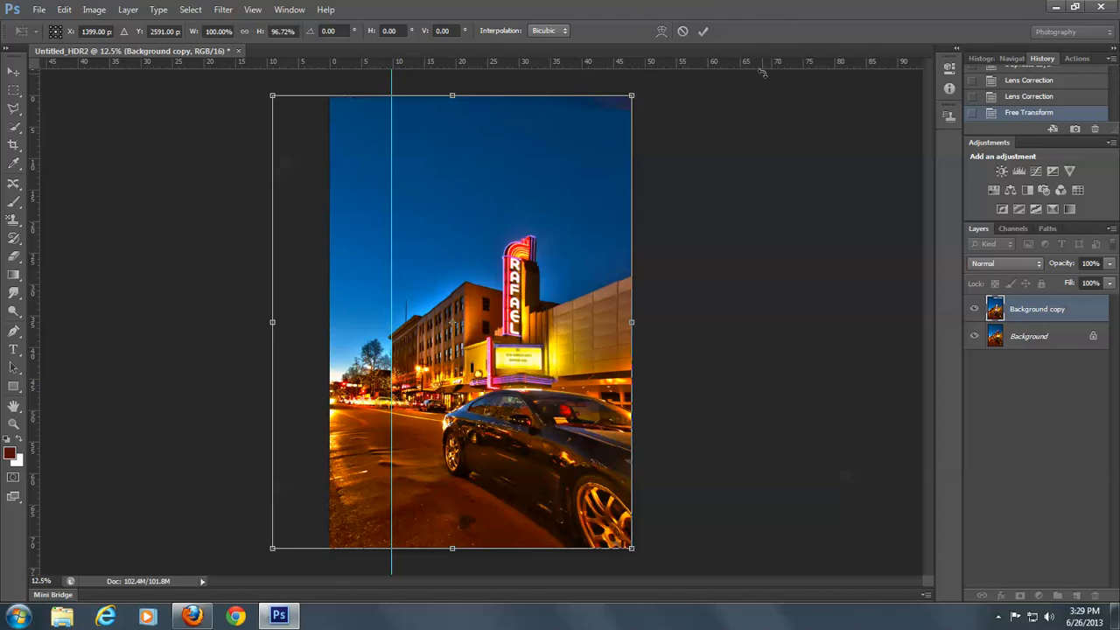
key("ctrl+z")
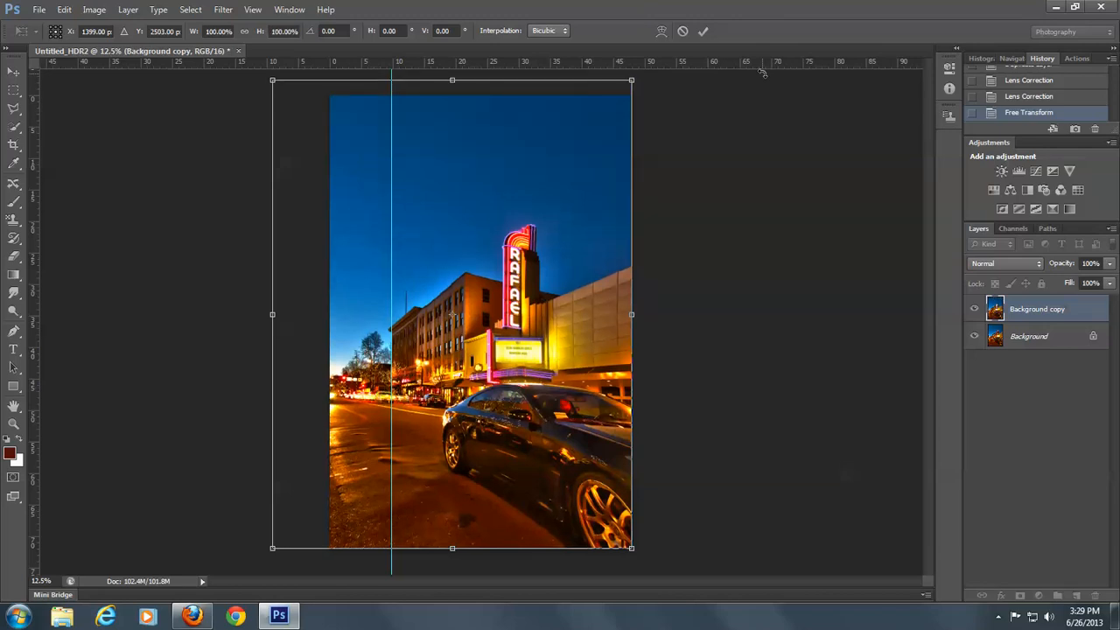
left_click(702, 31)
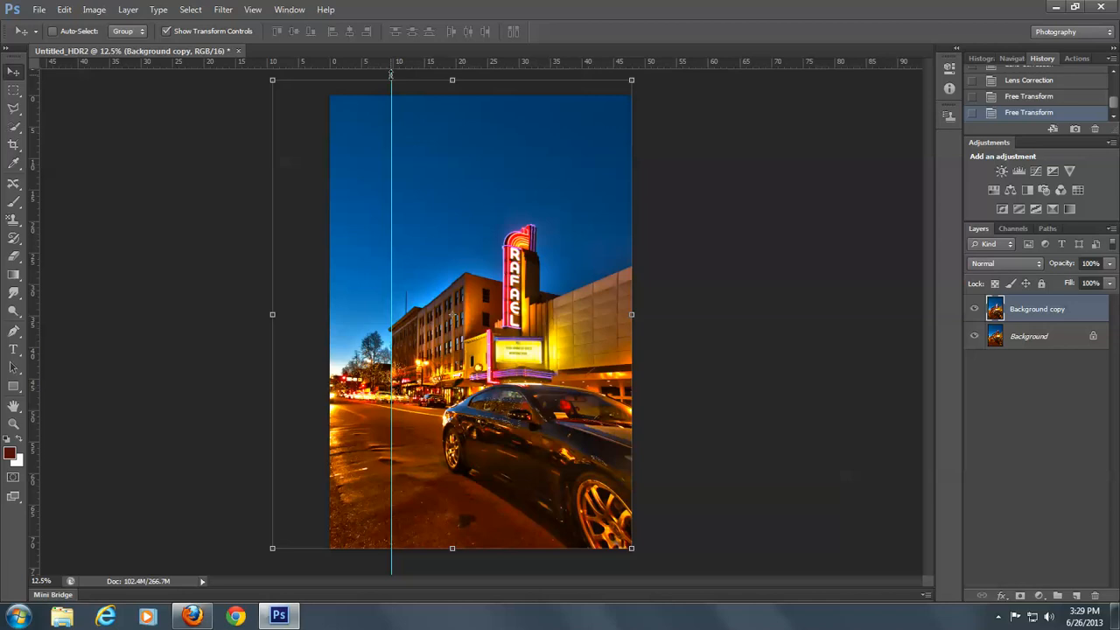
Scale the Background copy's height to 96.72% by lowering its upper edge to the canvas edge, apply it, and compare with the original
left_click_drag(390, 77, 390, 94)
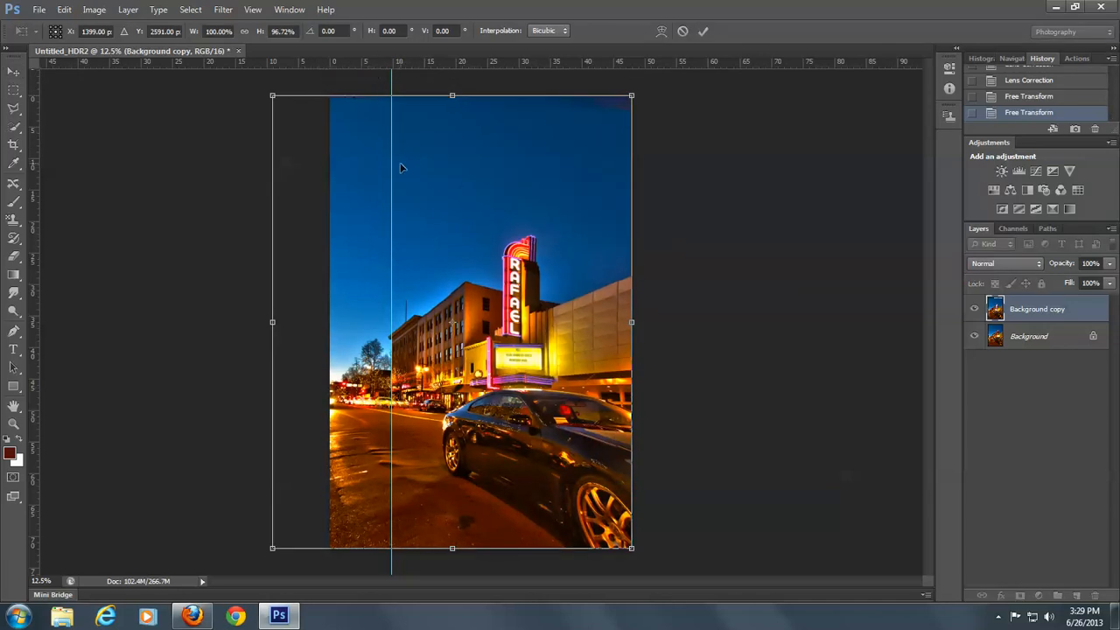
left_click(13, 72)
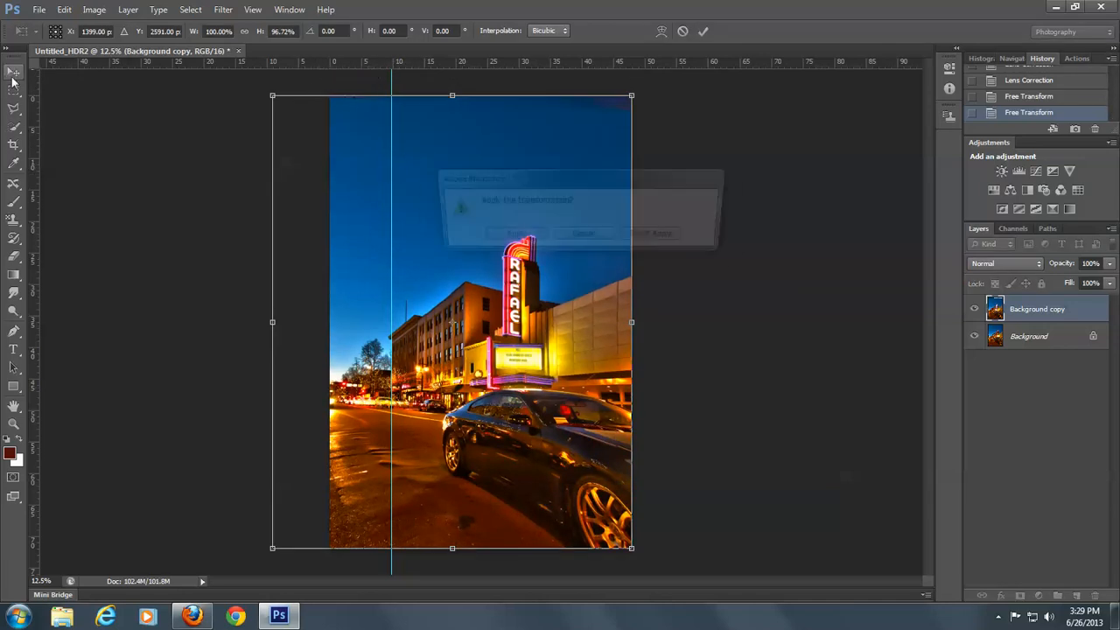
left_click(586, 237)
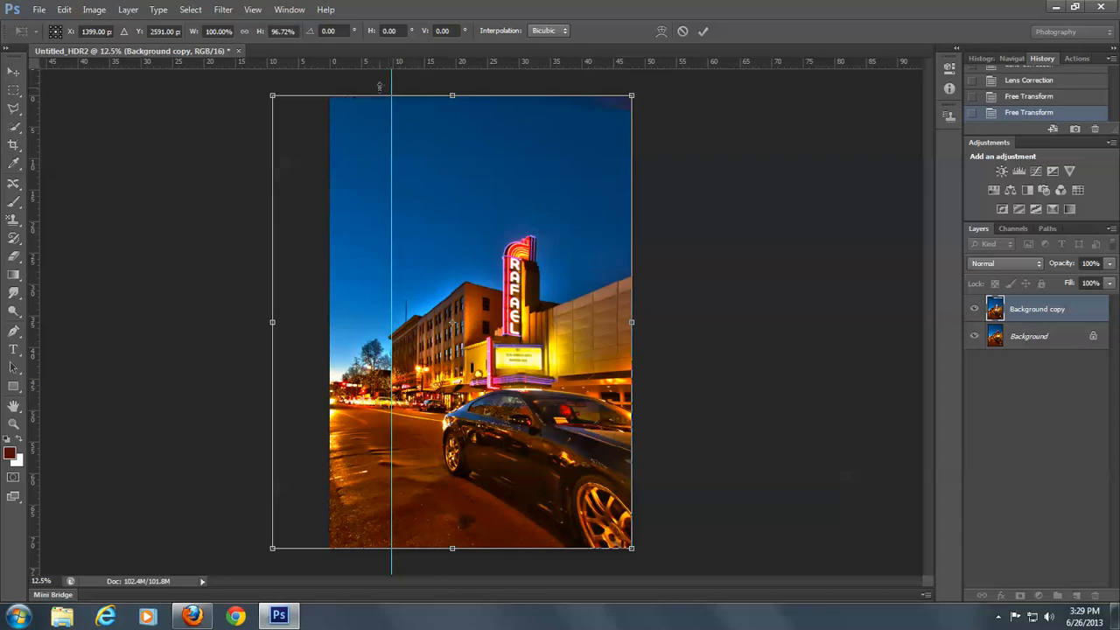
left_click(12, 71)
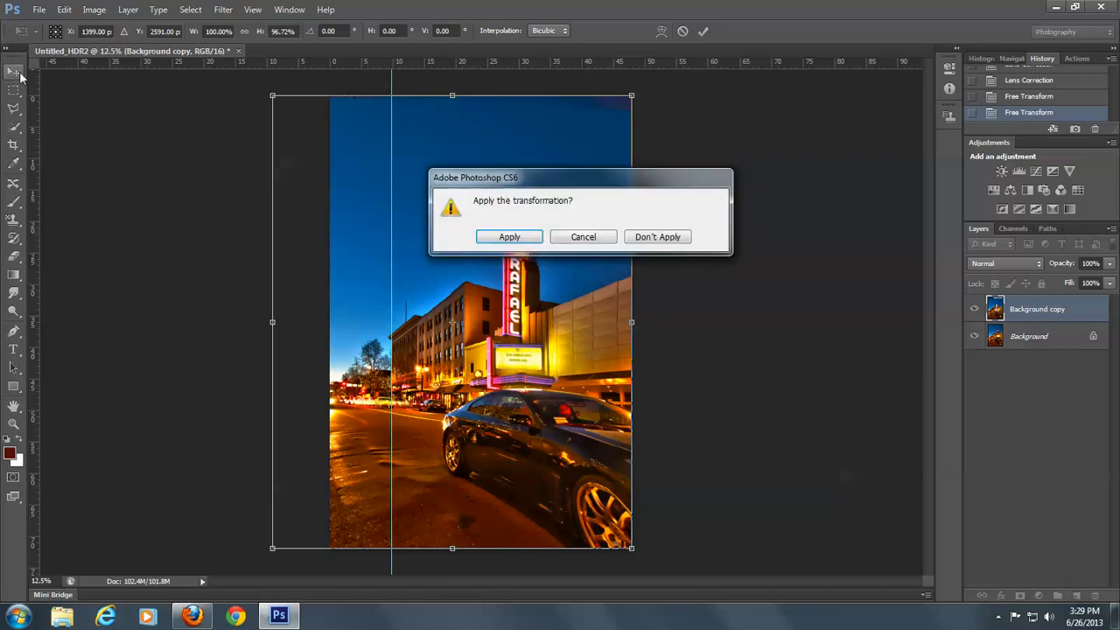
left_click(523, 239)
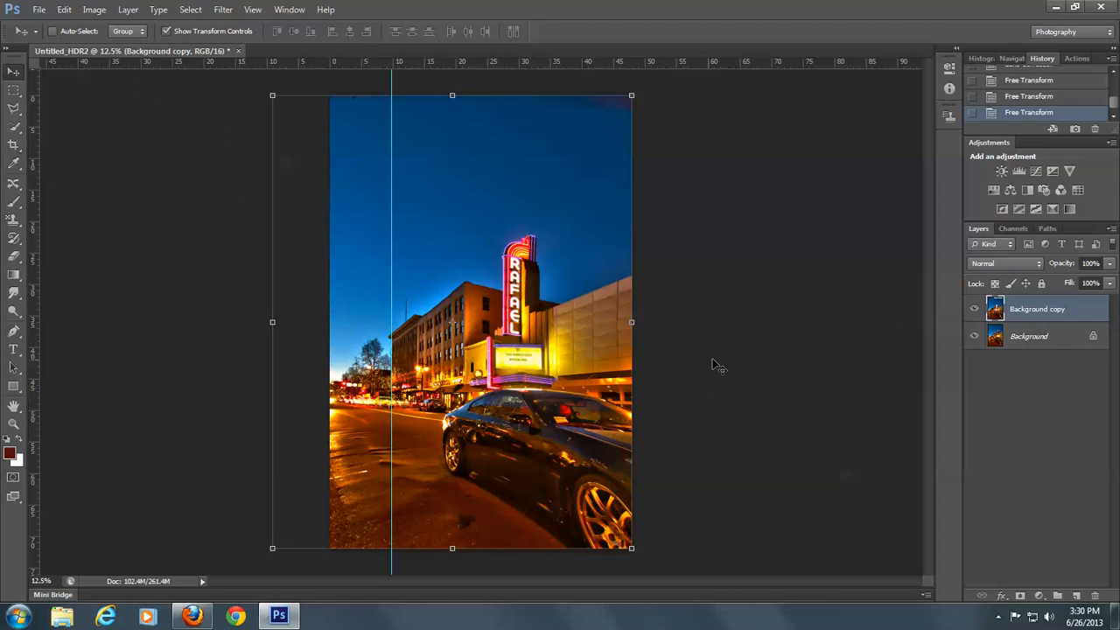
left_click(973, 310)
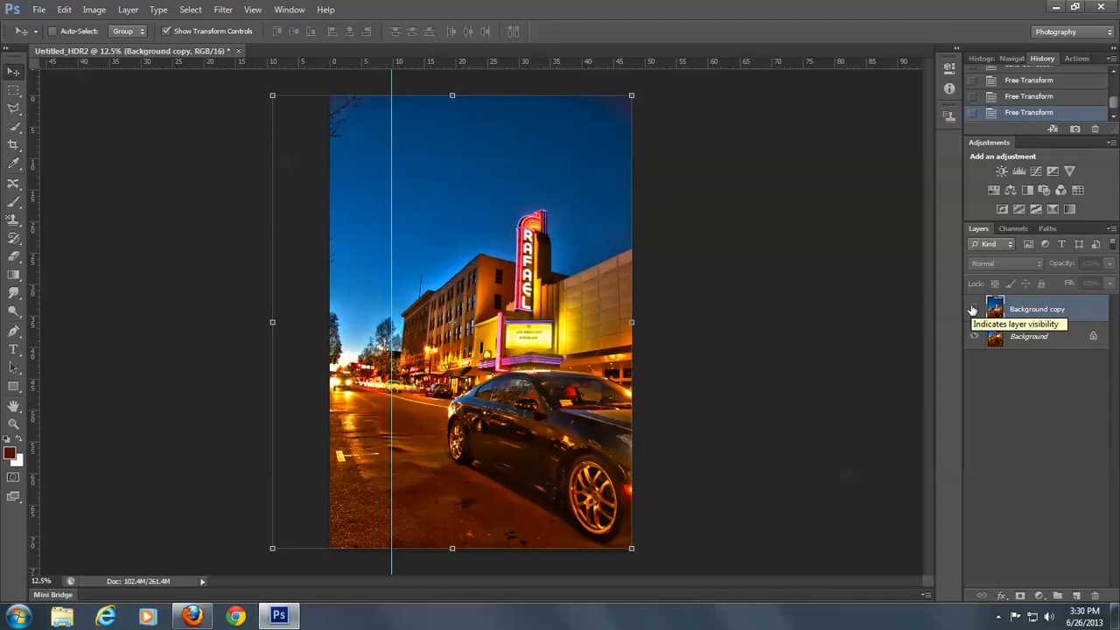
left_click(974, 309)
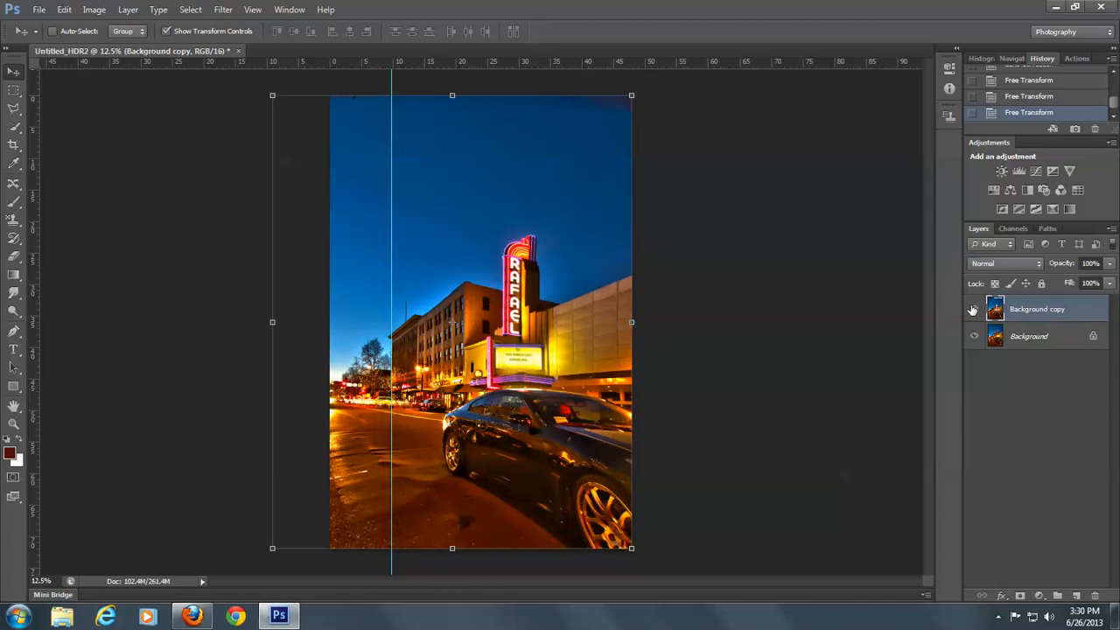
Start cropping the whole image with an unconstrained ratio and the Rule of Thirds overlay
left_click(13, 144)
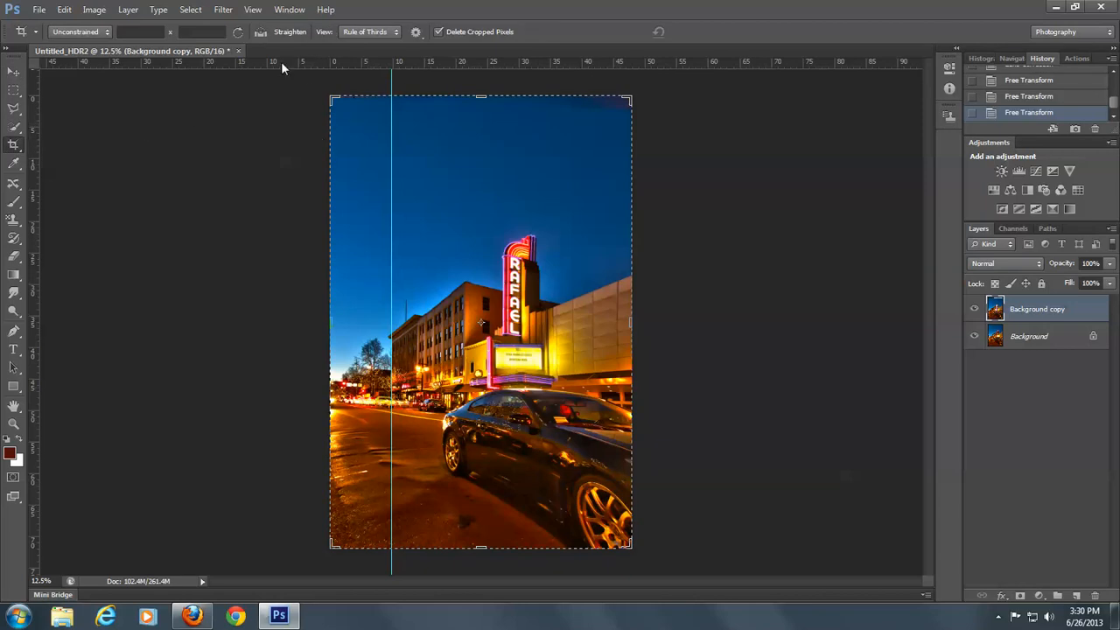
left_click(378, 32)
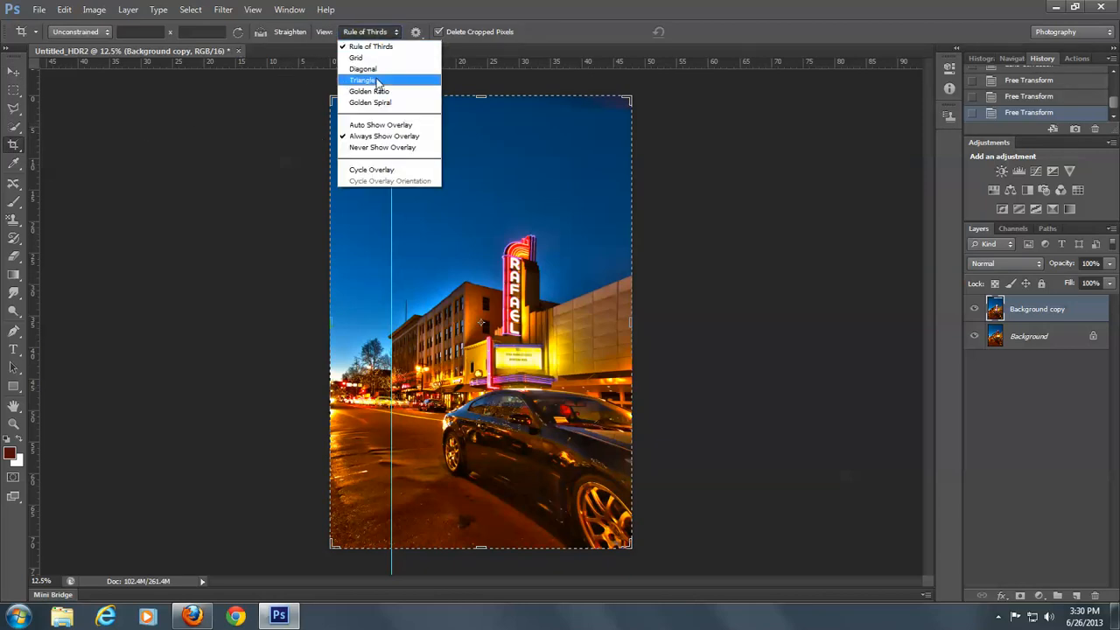
left_click(371, 48)
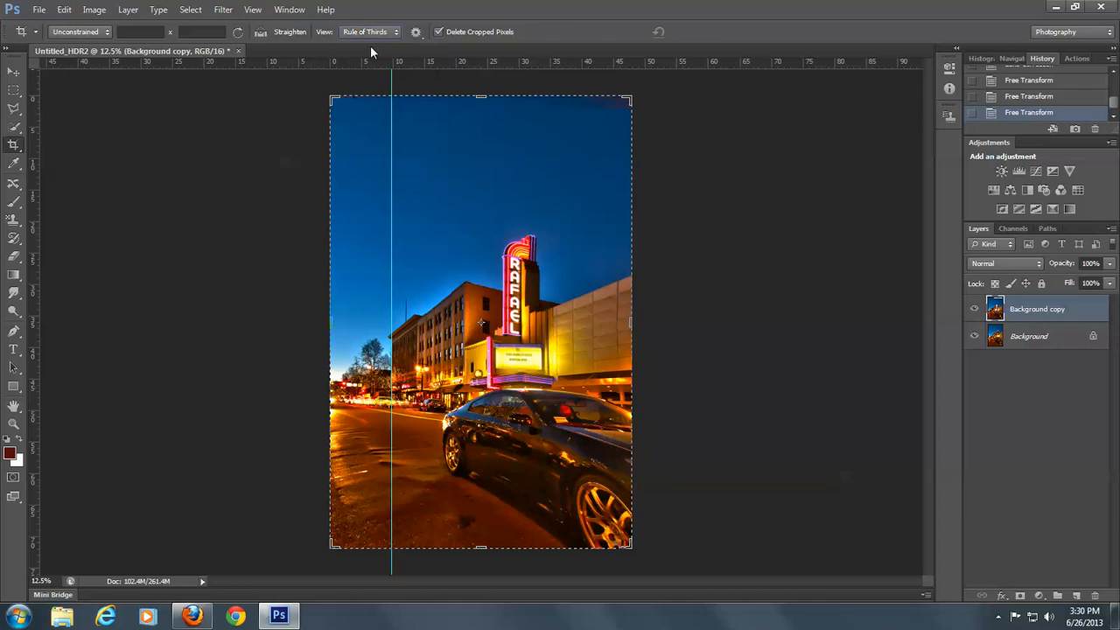
left_click(407, 203)
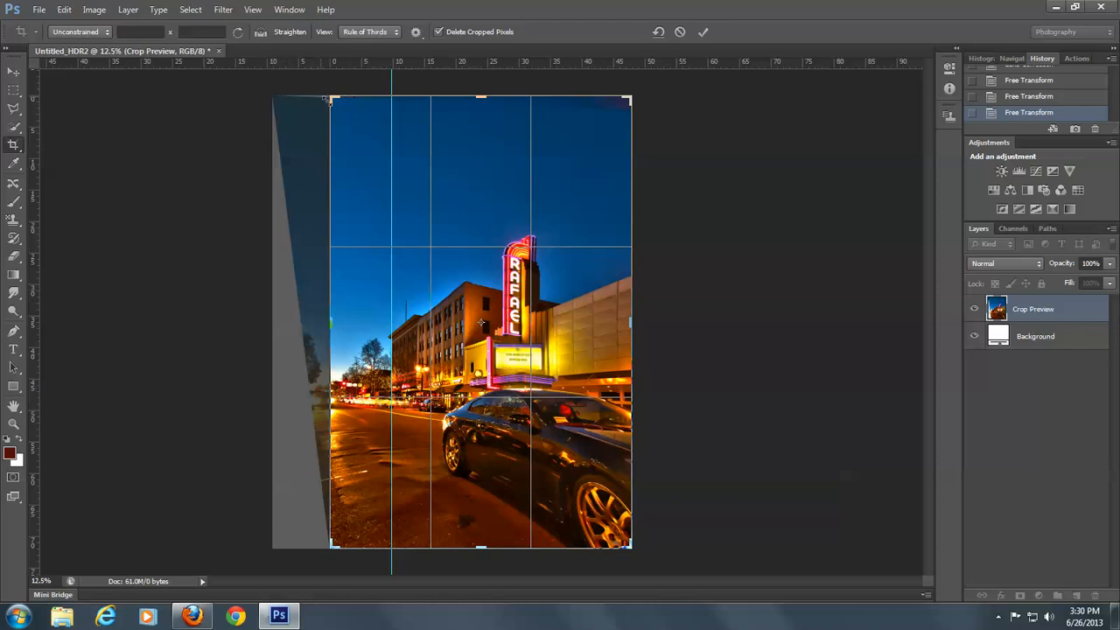
Tighten the crop frame in two stages and shift the image right within it, placing the RAFAEL sign near the right-hand thirds line
left_click_drag(331, 99, 339, 108)
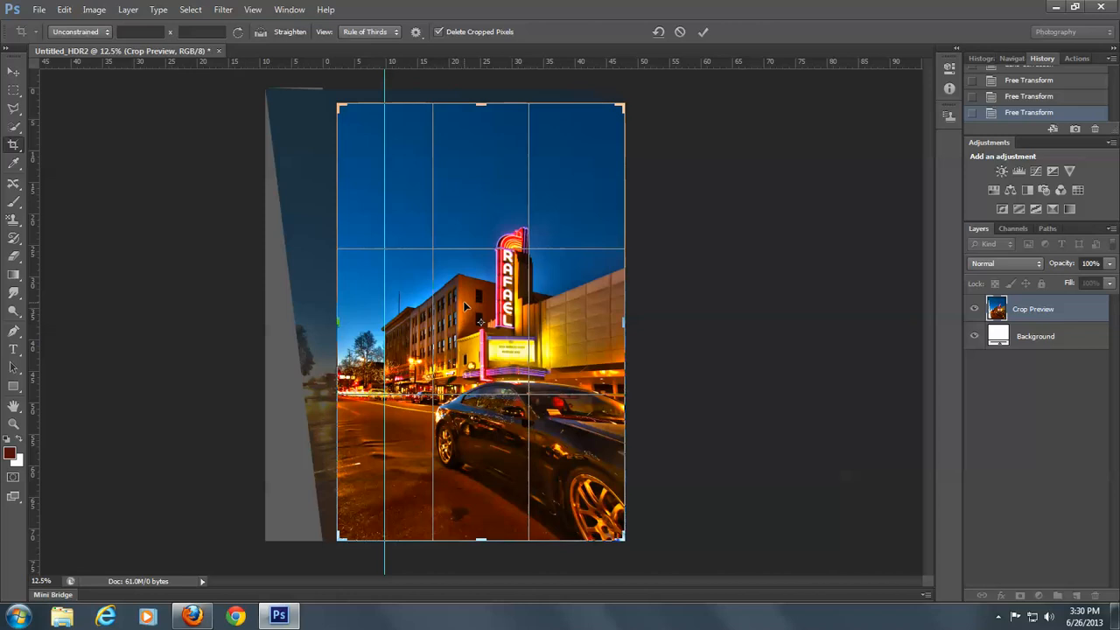
left_click_drag(464, 305, 486, 305)
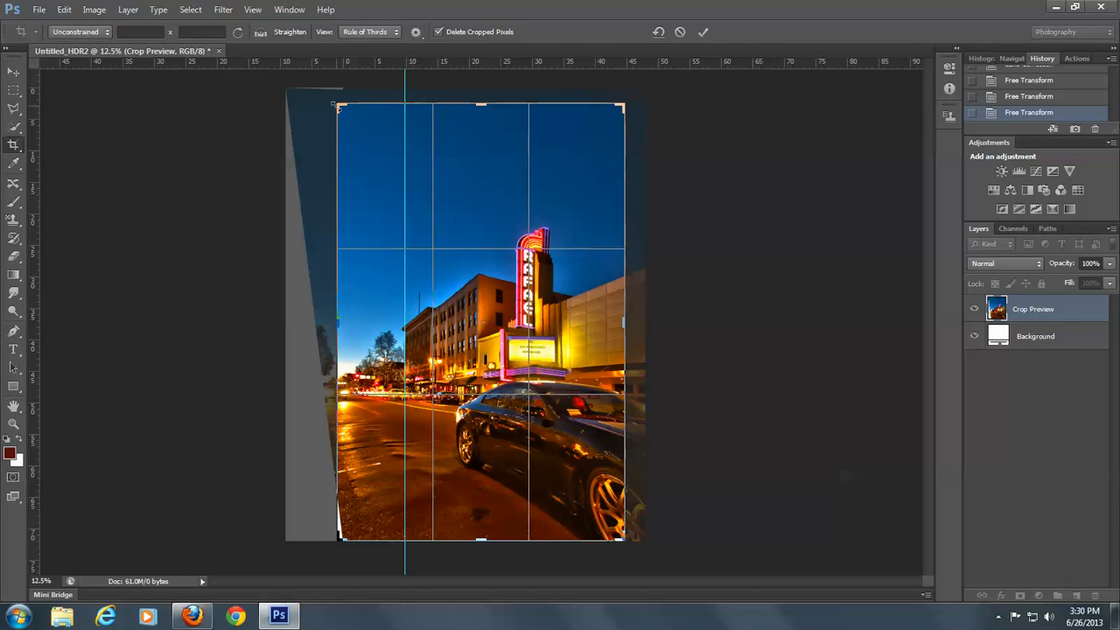
left_click_drag(333, 103, 354, 128)
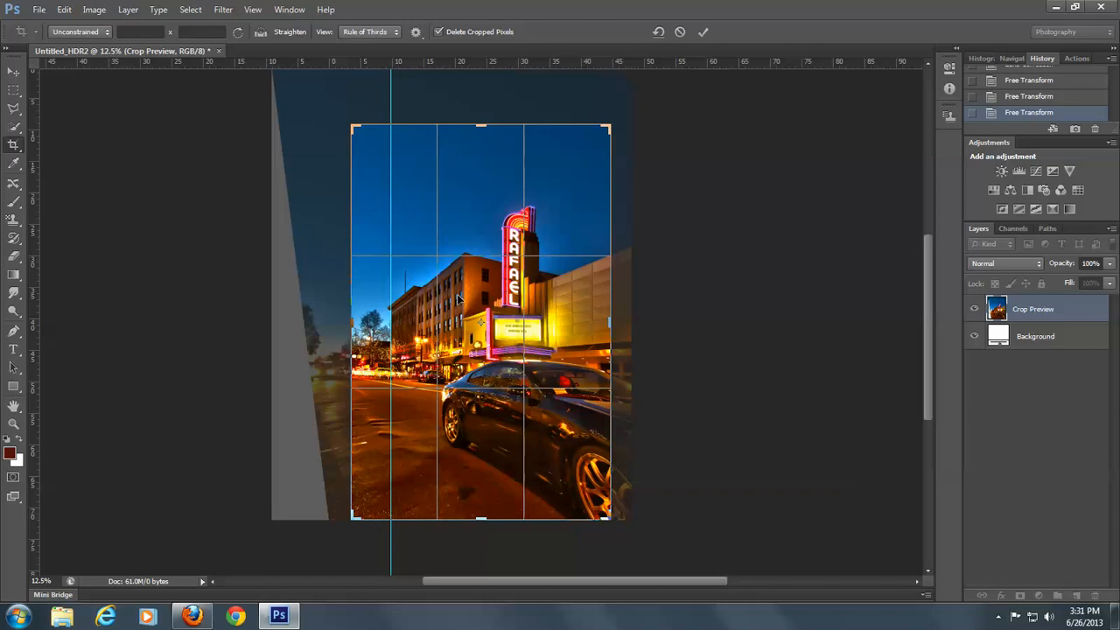
mouse_move(457, 299)
left_mouse_down()
mouse_move(437, 298)
mouse_move(490, 291)
mouse_move(471, 299)
left_mouse_up()
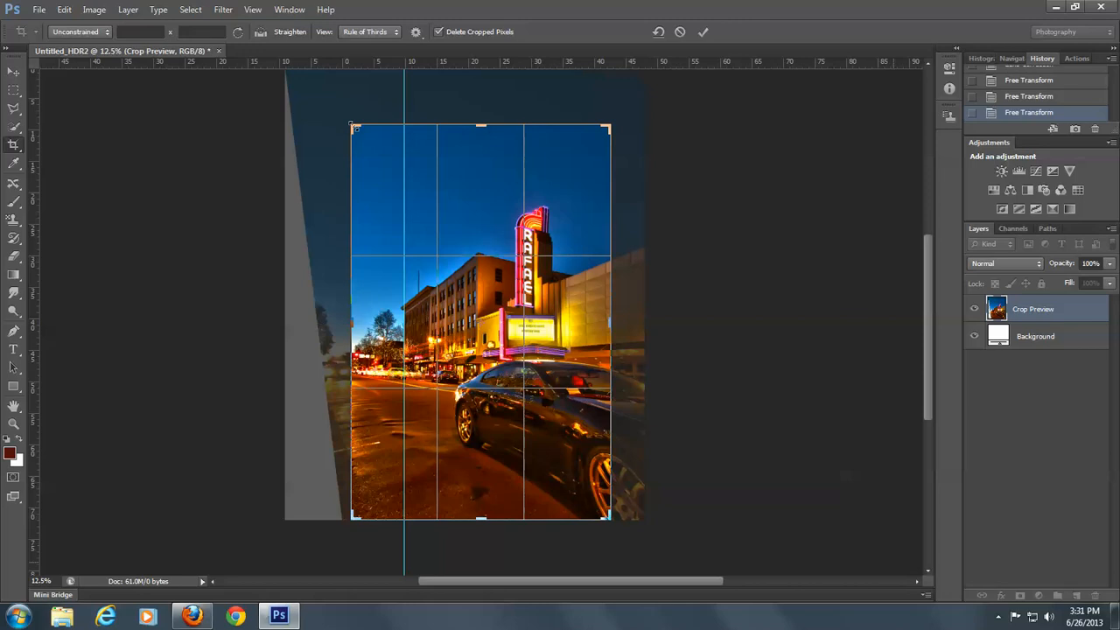
left_click_drag(354, 127, 367, 132)
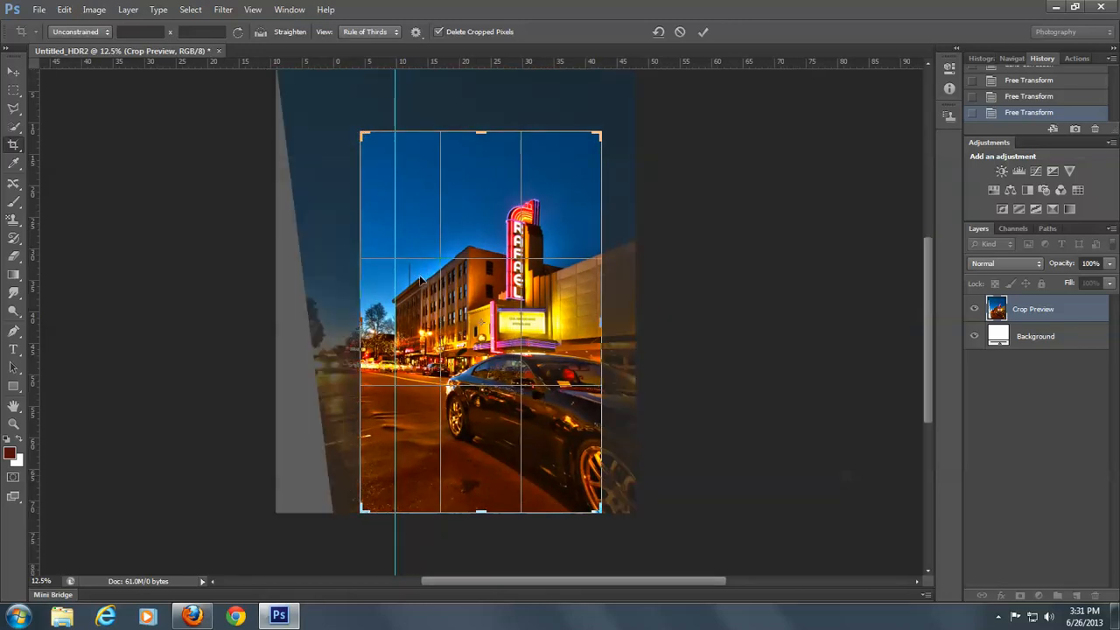
key("ctrl+z")
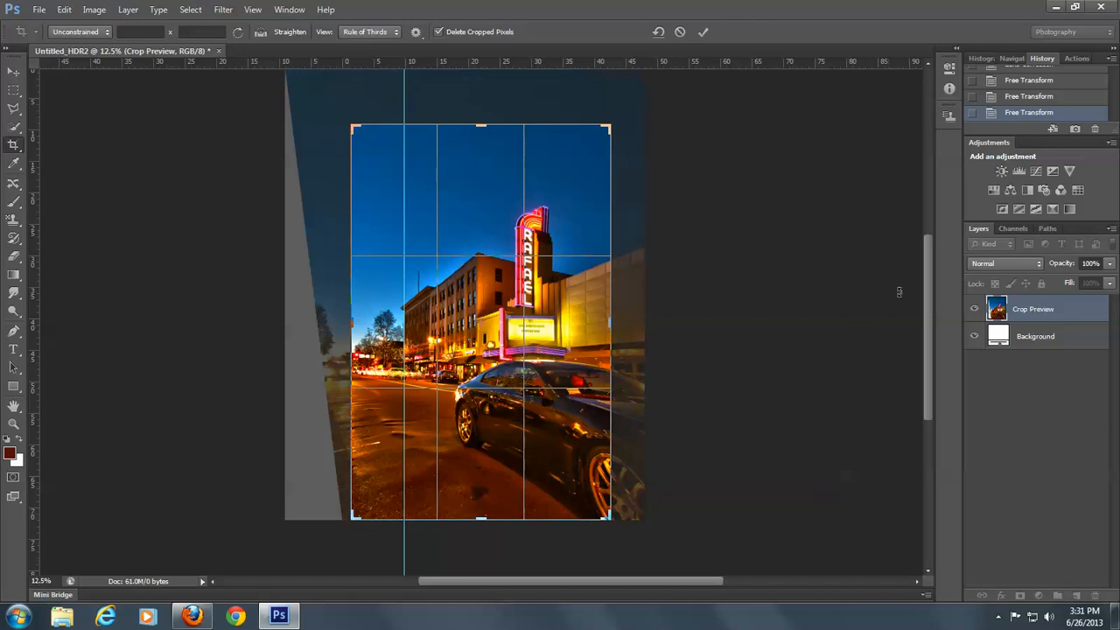
Nudge the image slightly left within the crop frame to centre the RAFAEL sign on the right-hand thirds line, and apply the crop
key("Left")
key("Left")
key("Left")
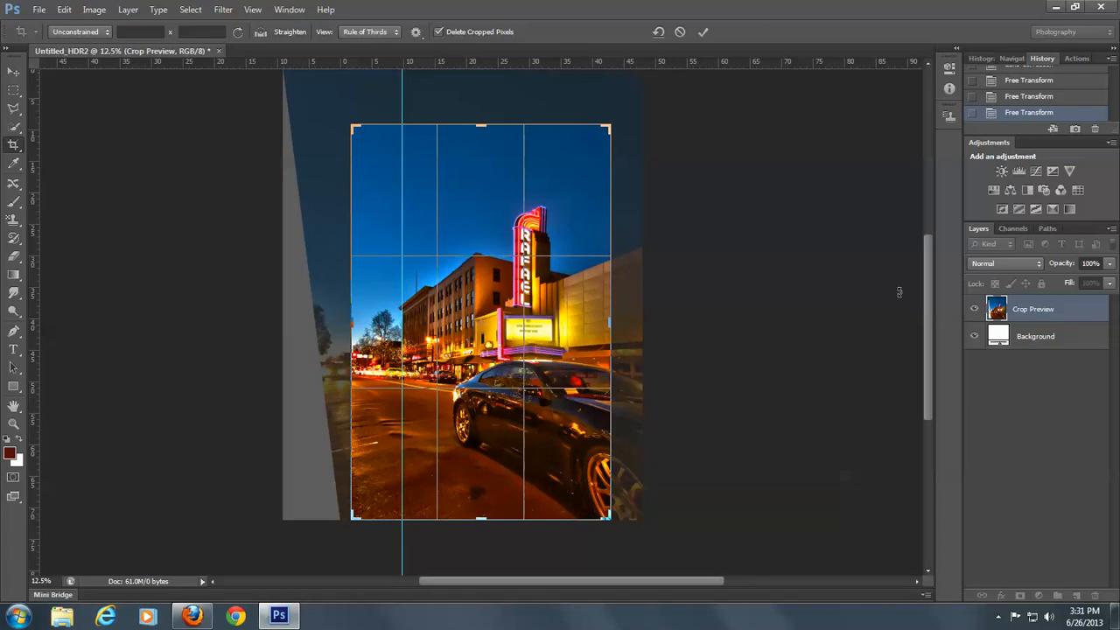
key("Left")
key("Left")
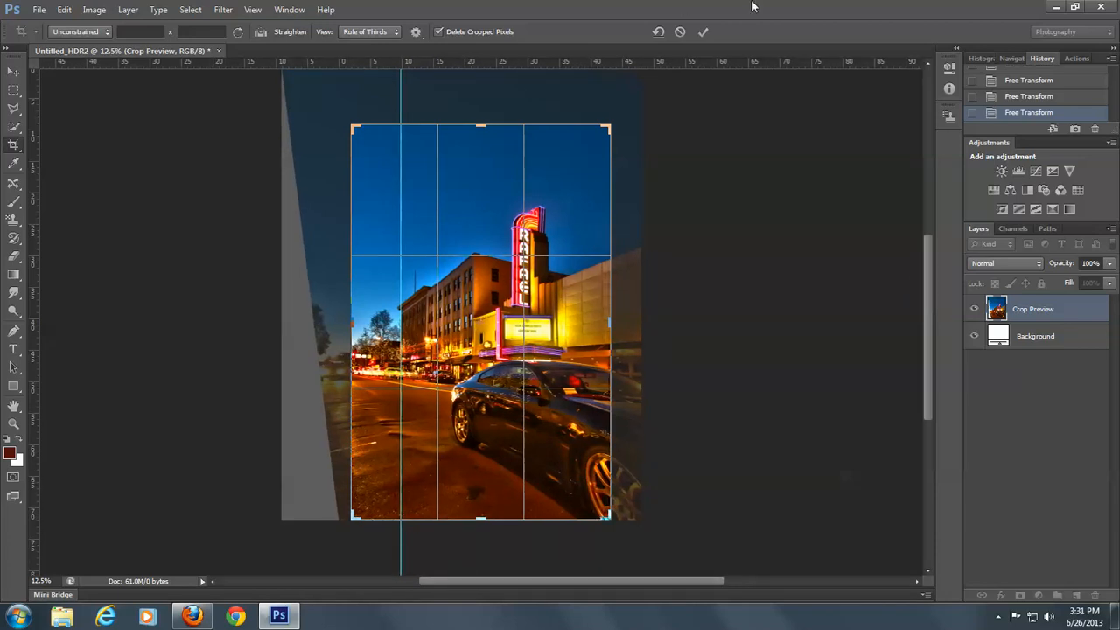
left_click(701, 36)
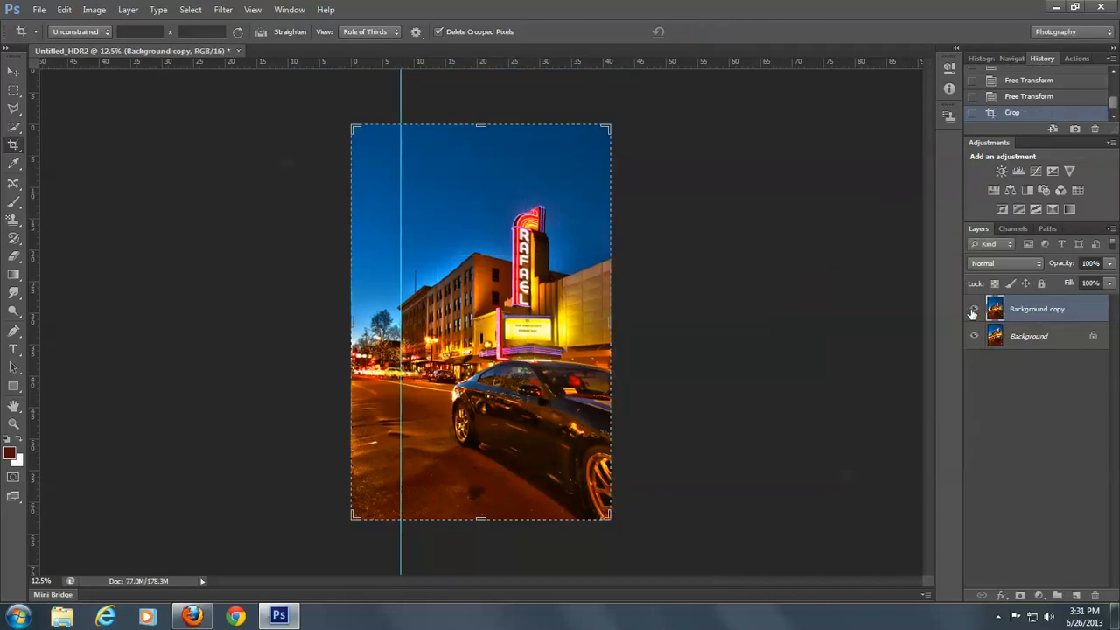
Toggle the Background copy's visibility to compare the corrected perspective with the original layer, leaving the copy shown
left_click(973, 314)
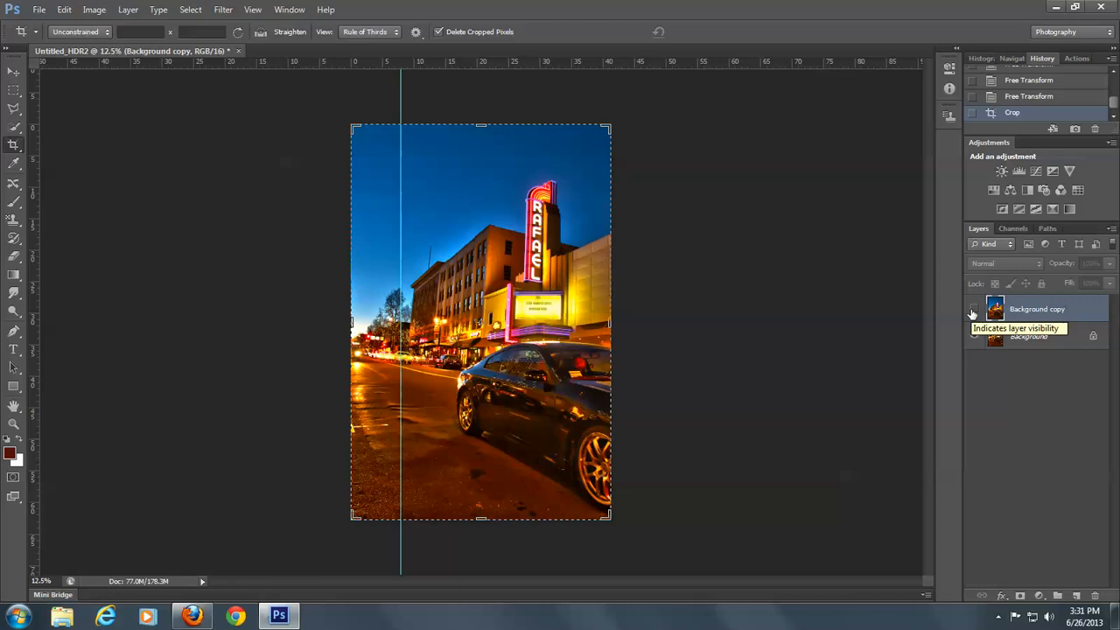
left_click(972, 314)
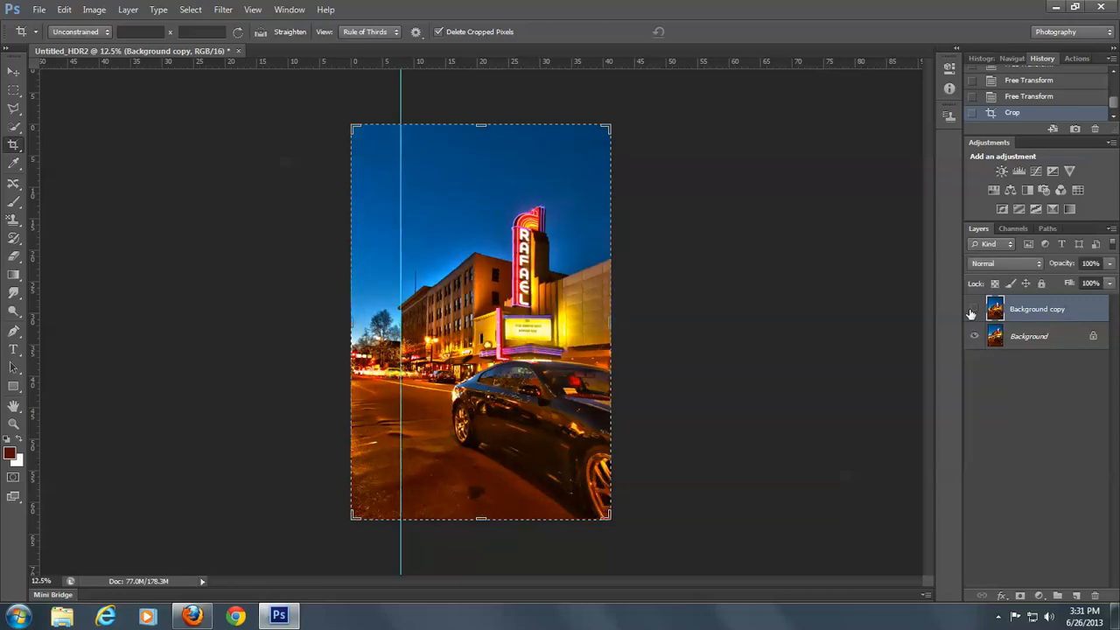
left_click(972, 314)
left_click(972, 314)
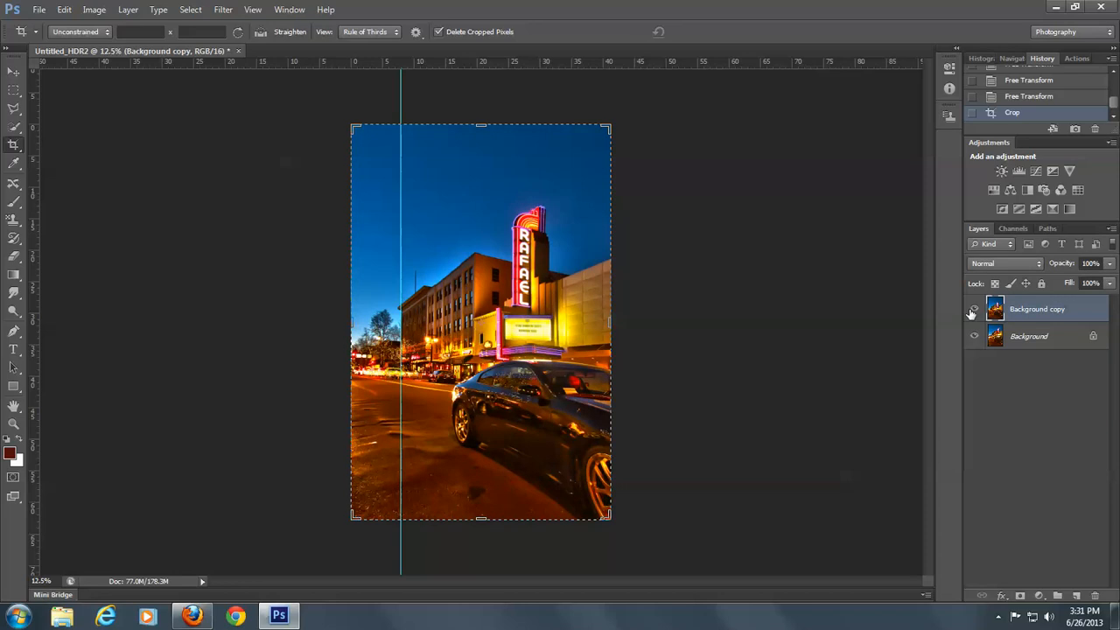